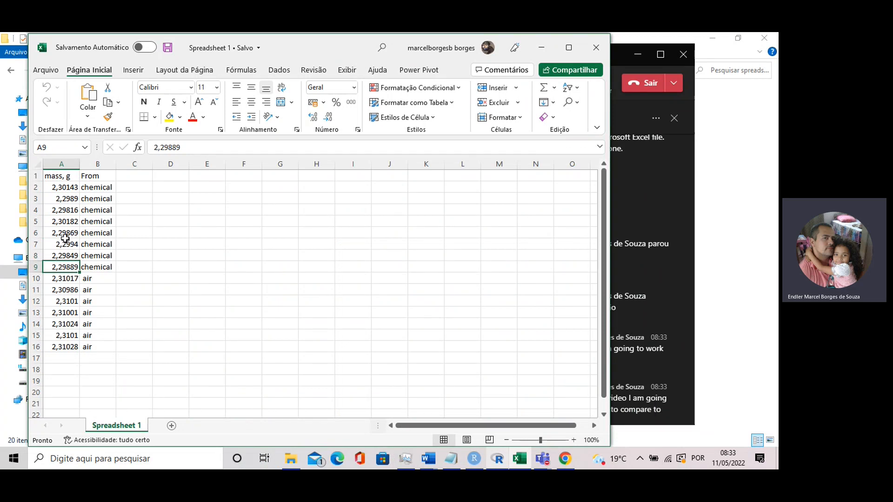
- Examine the nitrogen mass values of the chemical group in rows 2 to 9 of the spreadsheet
click(65, 188)
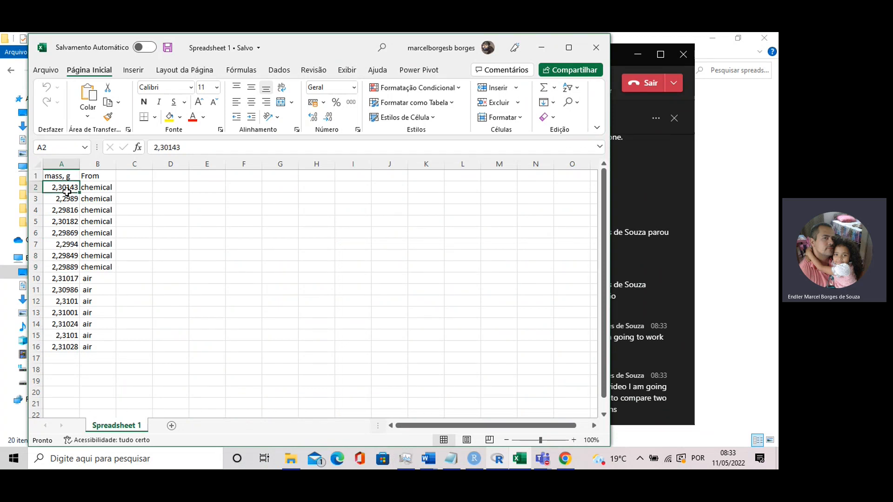
click(59, 212)
click(62, 246)
click(58, 268)
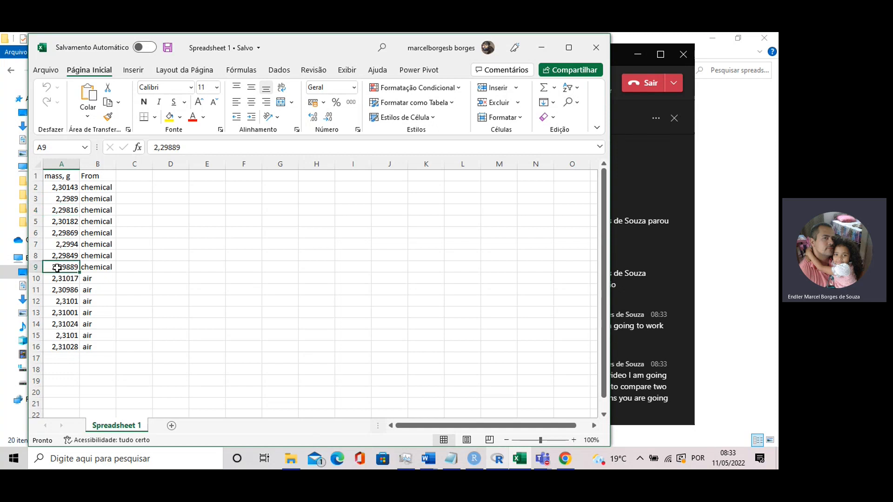
click(65, 187)
click(66, 199)
click(64, 188)
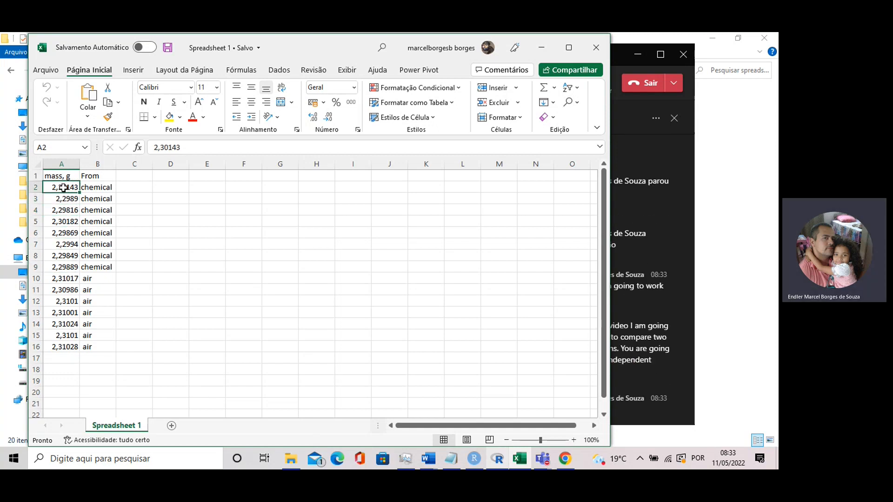
click(64, 210)
click(63, 232)
click(60, 244)
click(59, 256)
click(58, 267)
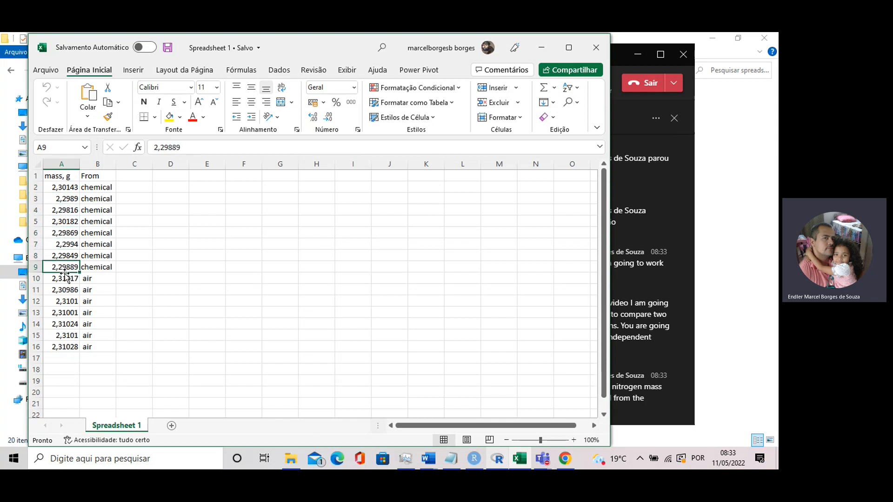
- Examine the nitrogen mass values of the air group in rows 10 to 16
click(58, 278)
click(57, 290)
click(55, 312)
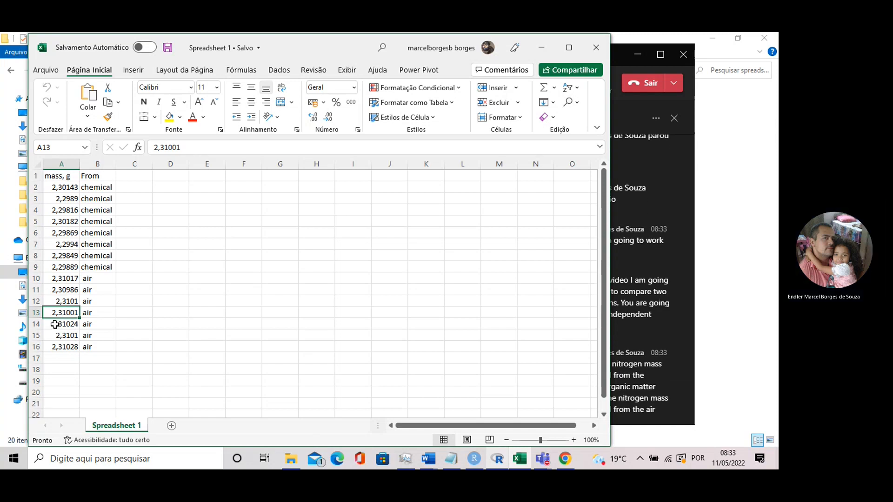
click(60, 281)
click(56, 314)
click(60, 348)
click(62, 336)
click(62, 325)
click(60, 313)
- Highlight the air masses in A10:A16 and the chemical masses in A2:A9 to compare the two groups
drag(59, 279, 84, 356)
drag(65, 185, 58, 268)
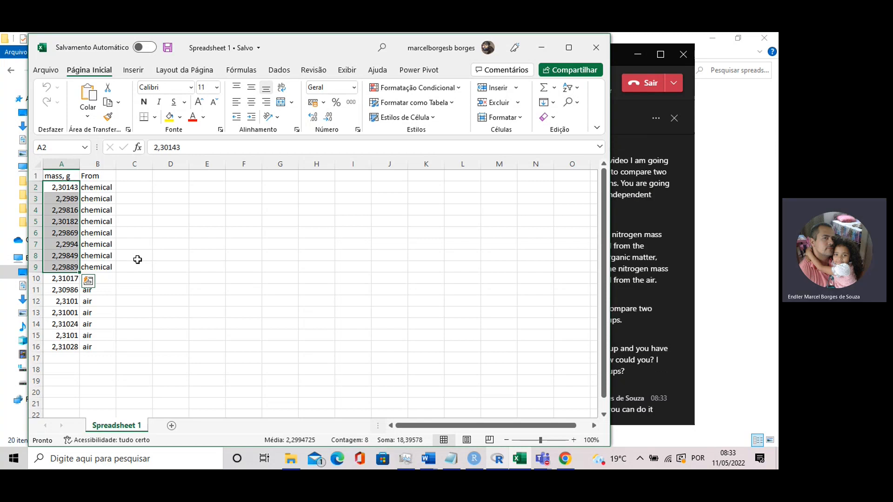
click(124, 281)
drag(67, 282, 67, 346)
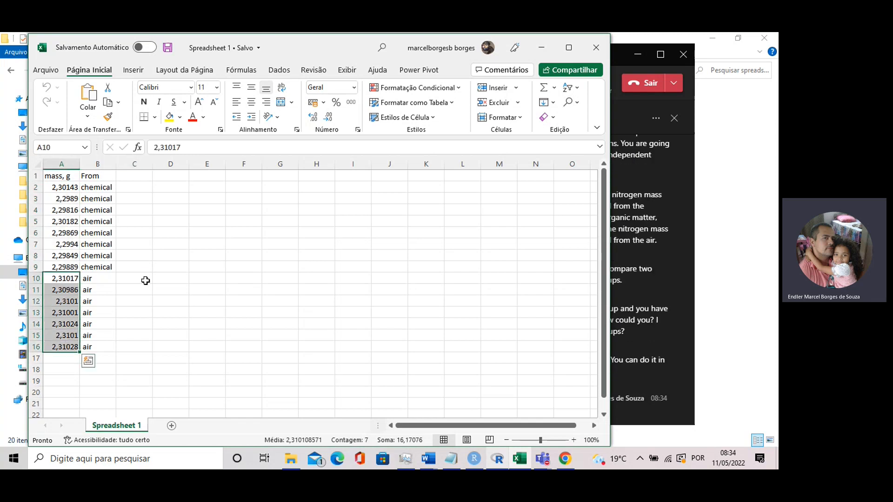
click(155, 282)
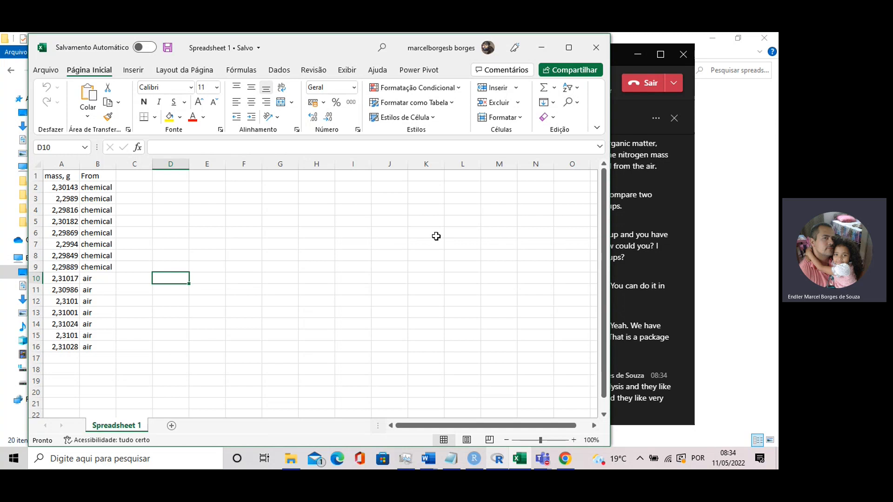
- Switch to RStudio to review the package installation output in the console, and bring up R Commander
click(497, 458)
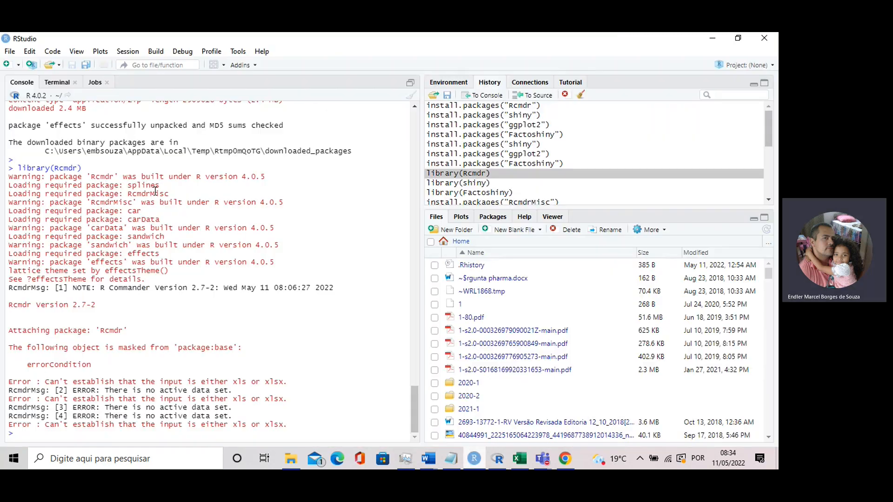
scroll(156, 191, up, 10)
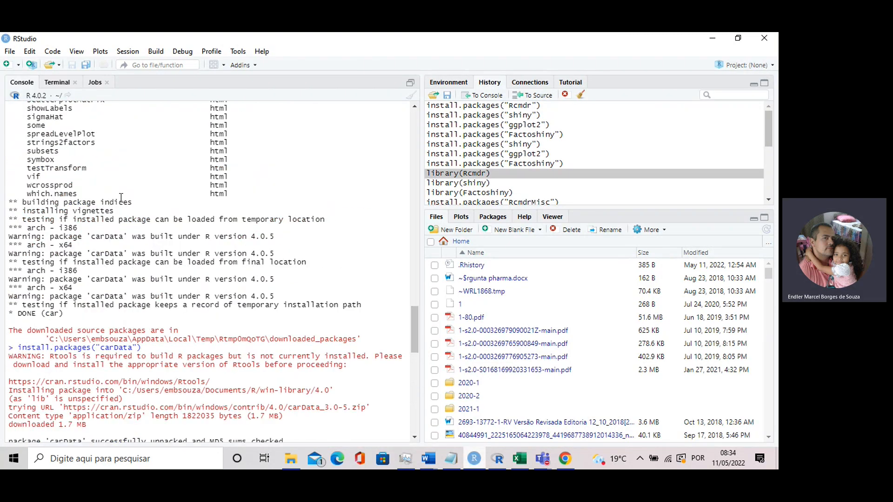
scroll(121, 199, up, 4)
scroll(118, 200, down, 1)
scroll(194, 203, down, 2)
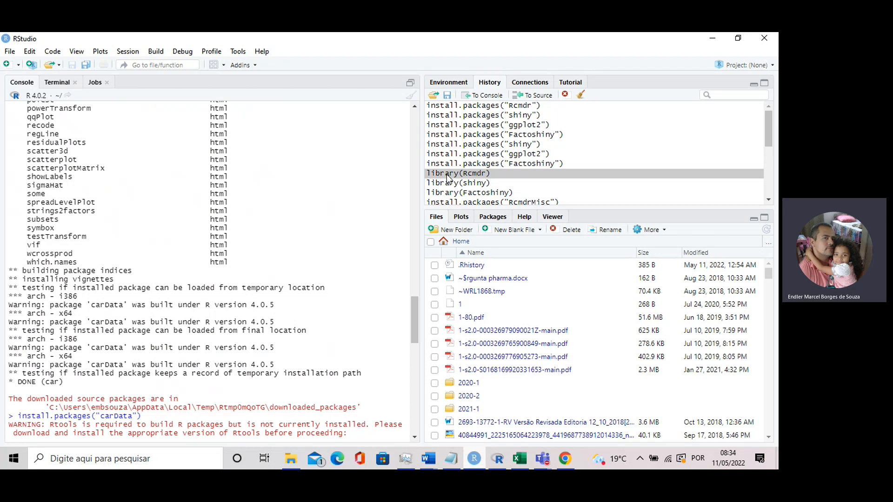
click(497, 459)
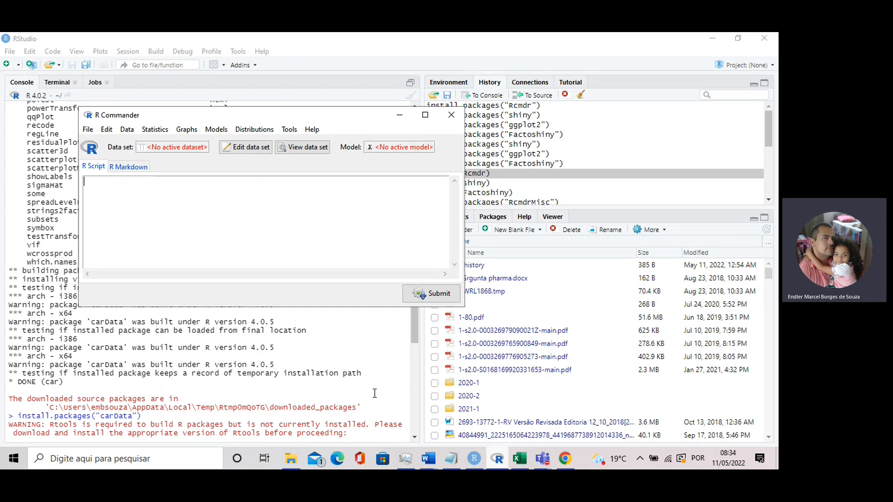
- Switch back to Excel and recheck the chemical mass values in column A
click(517, 460)
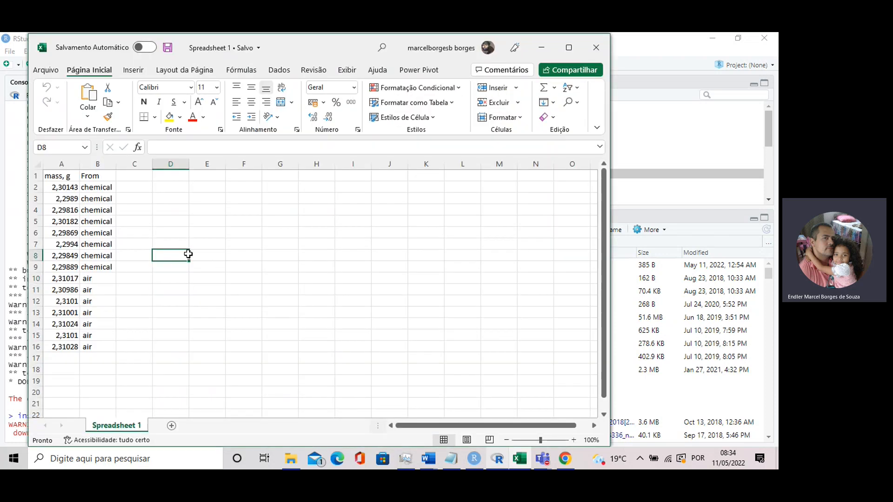
click(61, 187)
click(64, 212)
click(62, 253)
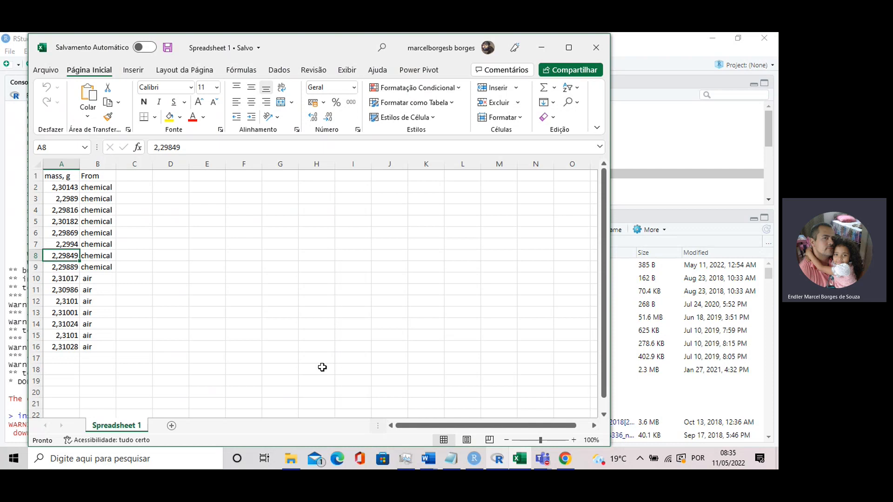
- Switch to R Commander and import the Excel workbook Spreadsheet 1 as Dataset, with variable names in the first row and character data converted to factors
click(497, 458)
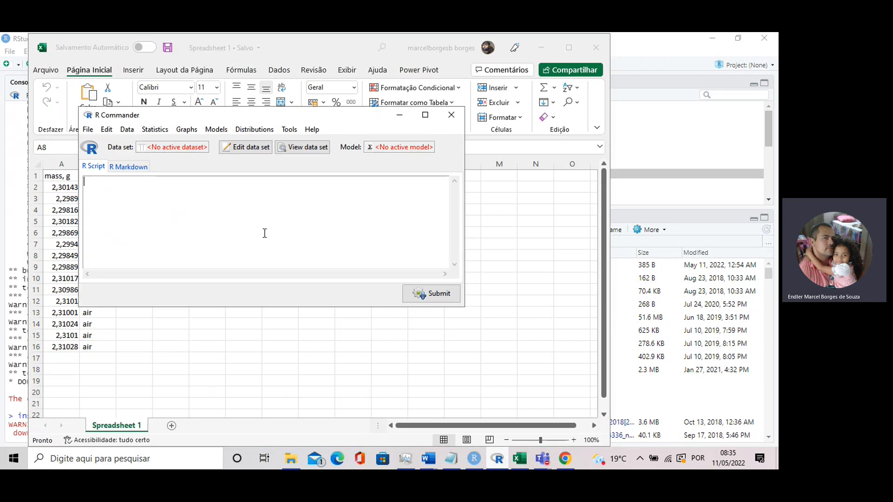
click(126, 131)
mouse_move(149, 182)
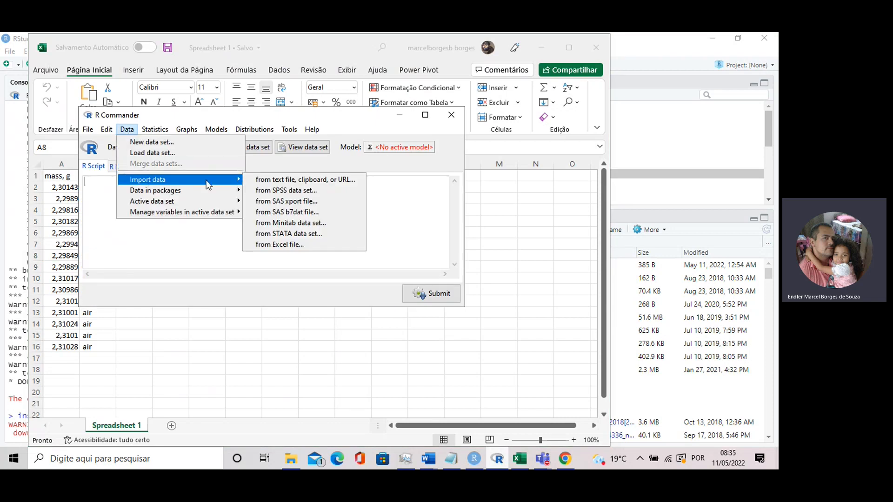
click(298, 245)
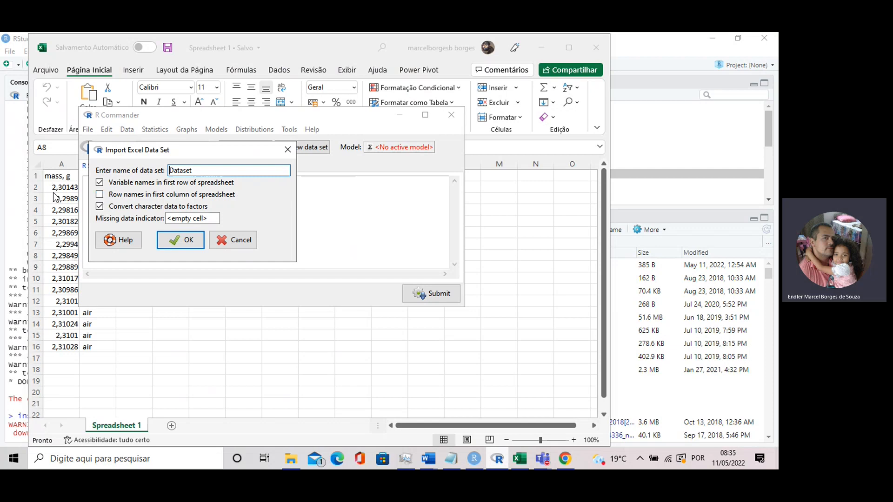
click(170, 248)
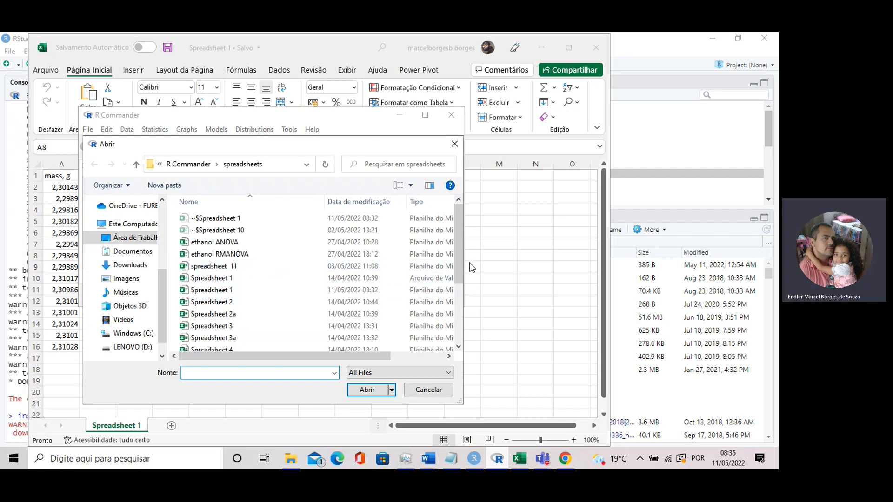
mouse_move(459, 248)
mouse_down()
mouse_move(459, 328)
mouse_move(458, 258)
mouse_up()
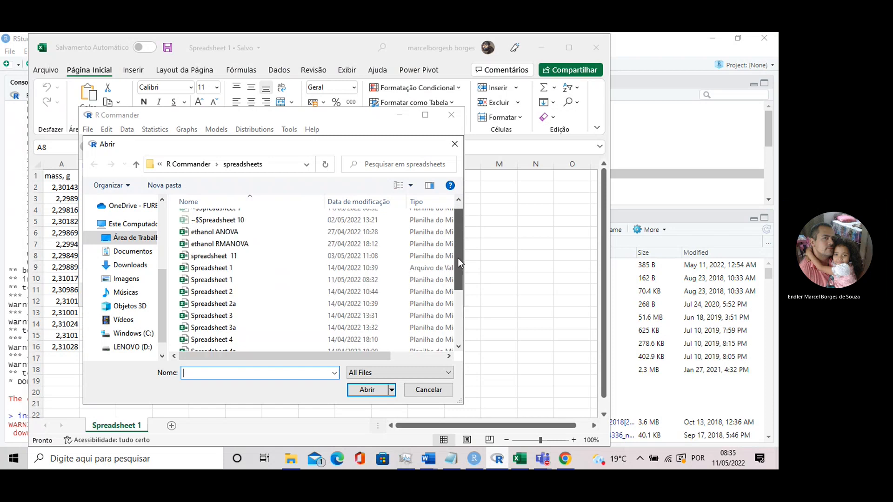
click(236, 281)
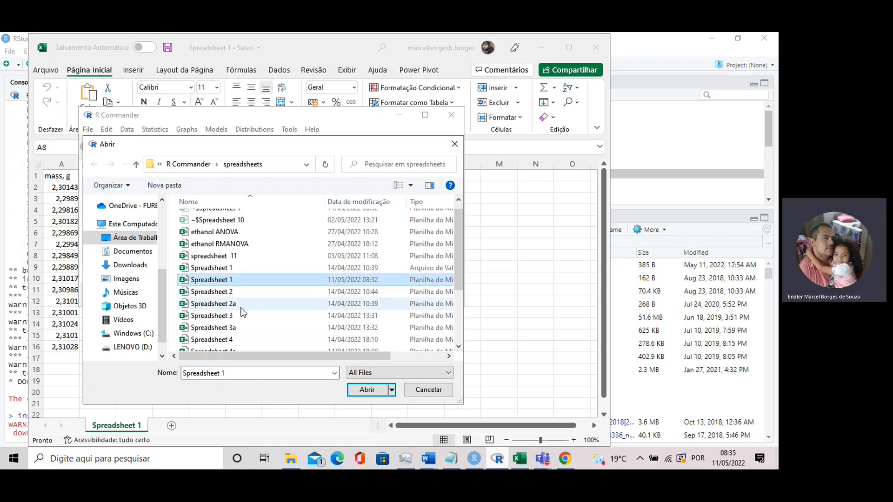
click(362, 391)
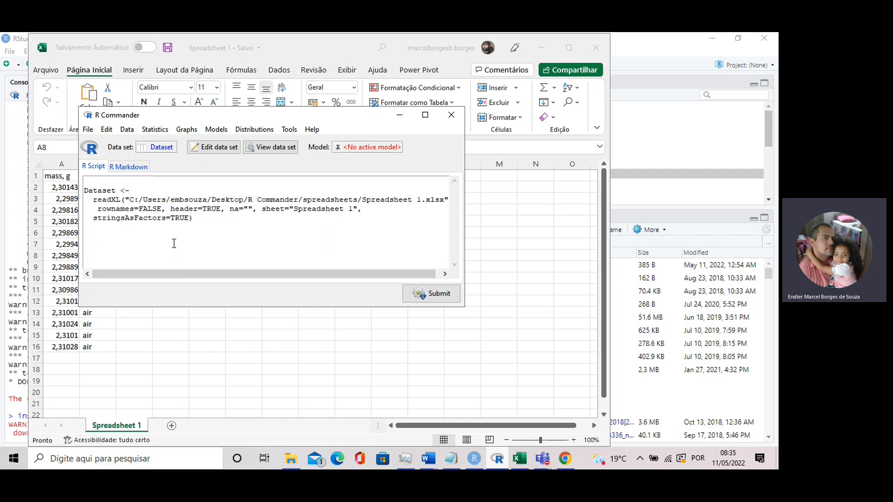
- View the imported data set, check its rows from first to last, and close the viewer
click(213, 150)
click(262, 149)
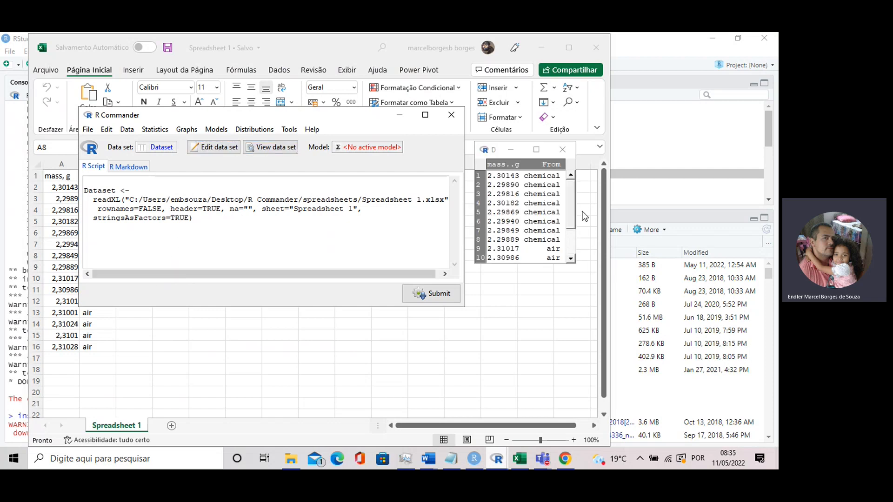
drag(570, 197, 578, 250)
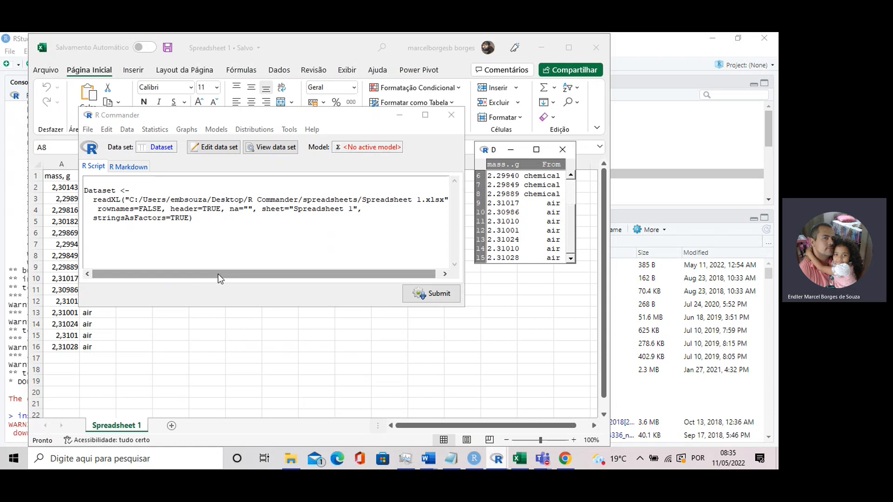
drag(568, 228, 571, 208)
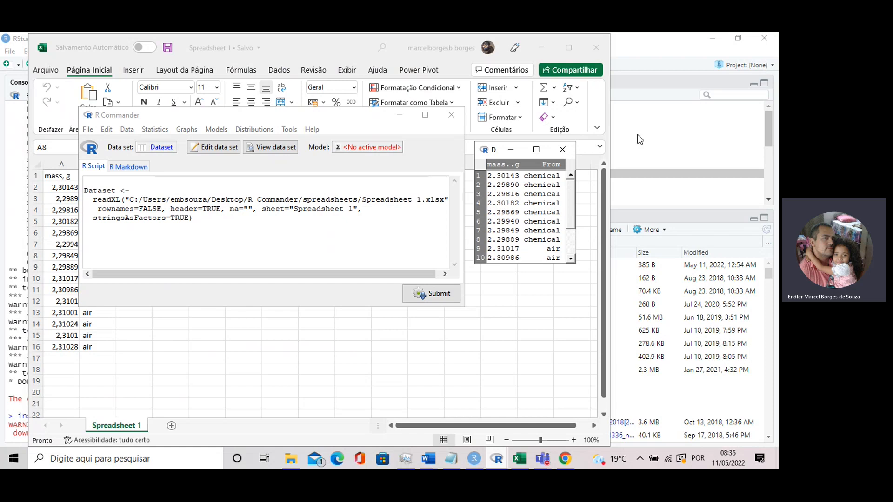
click(560, 147)
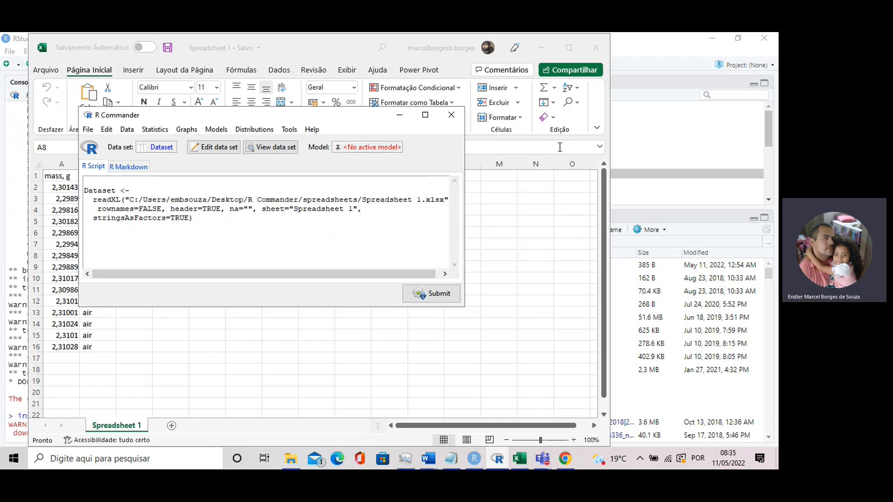
- Create a plot of means of mass..g by From, with confidence-interval error bars at the 0.95 level
click(185, 131)
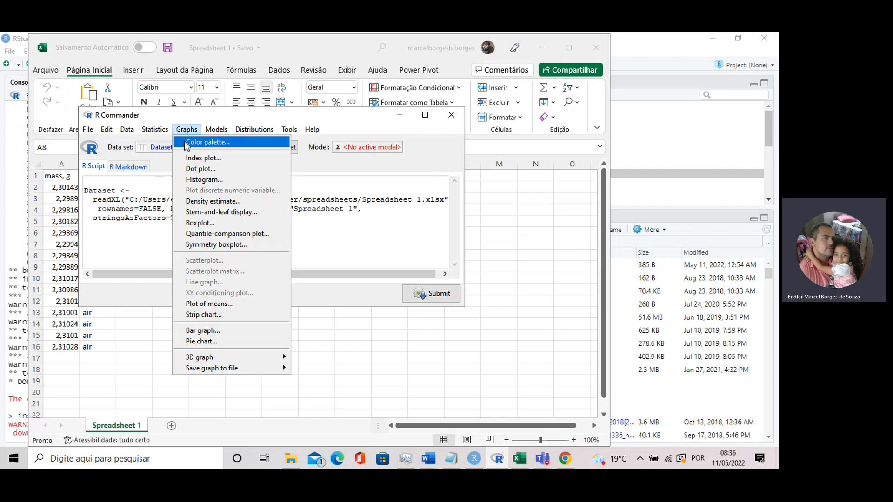
click(203, 304)
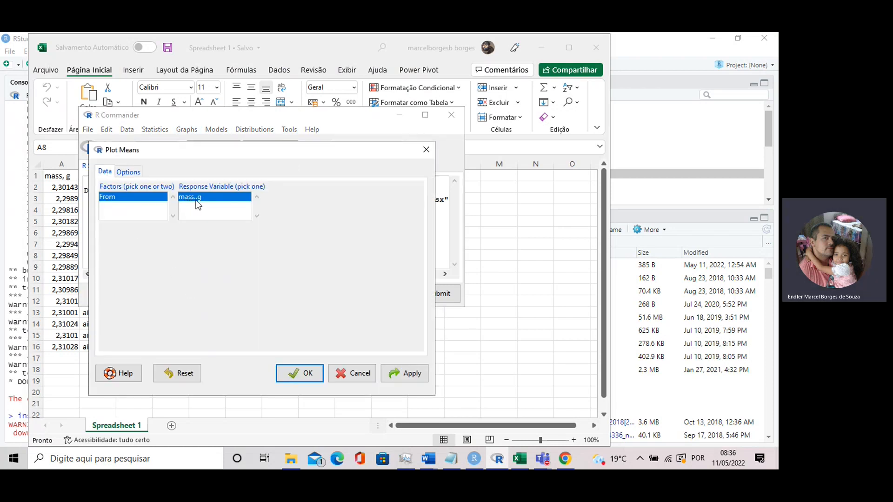
click(128, 173)
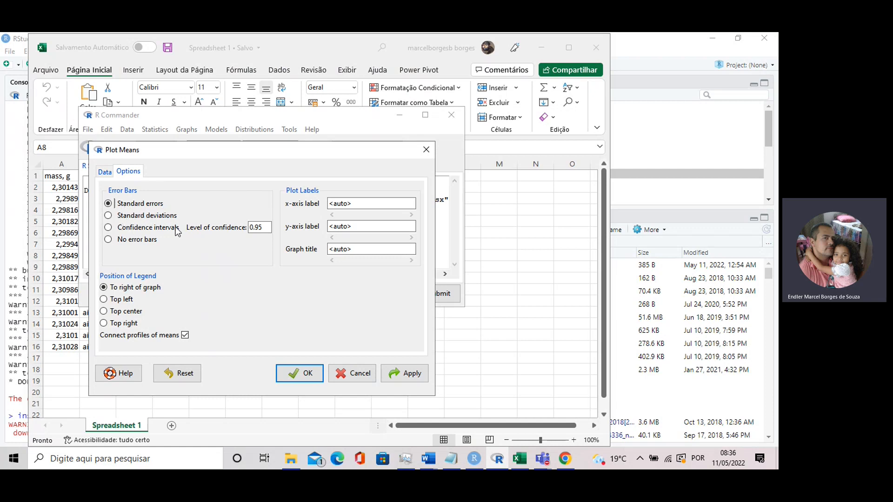
click(114, 231)
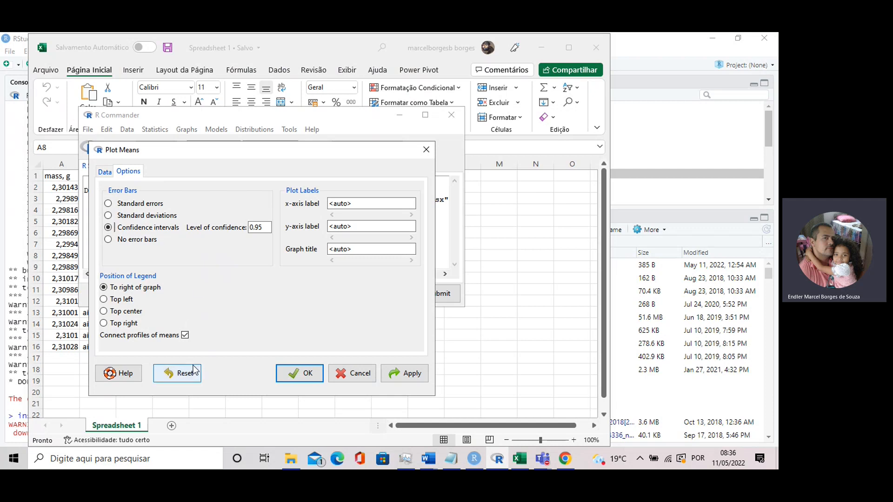
click(298, 377)
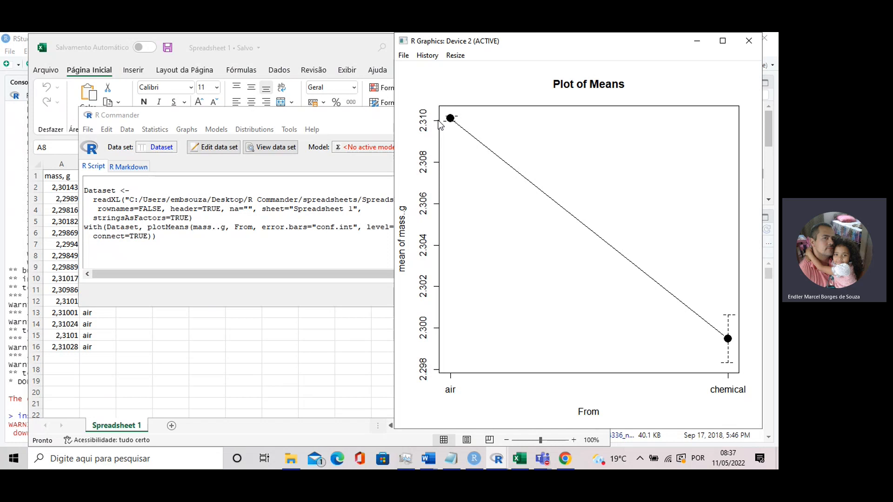
- Return to R Commander, create a boxplot of mass..g grouped by From, and bring up the resulting graph
click(496, 462)
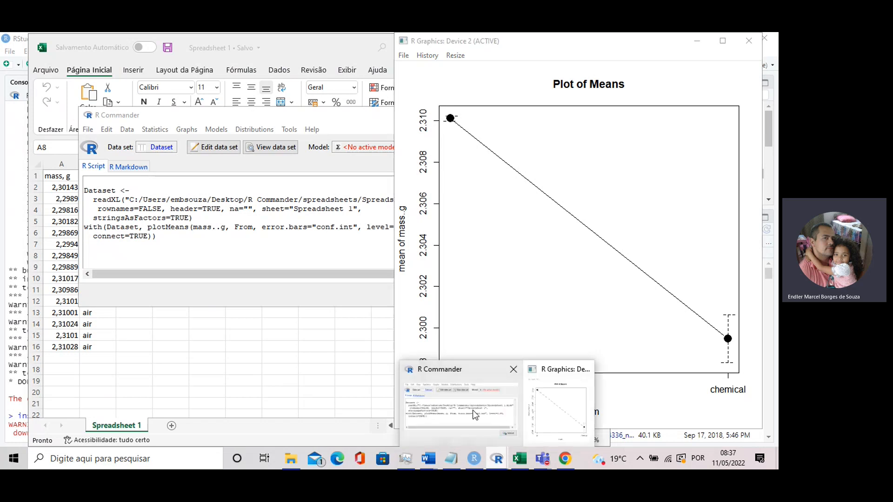
click(479, 407)
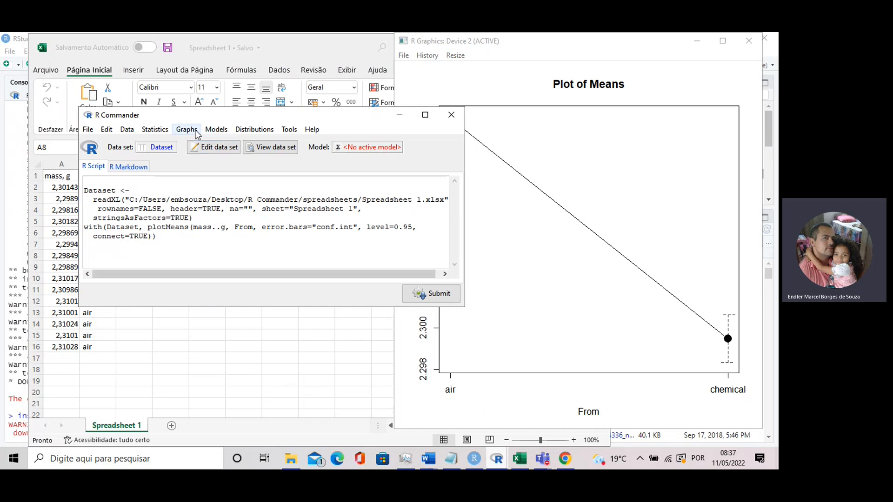
click(187, 129)
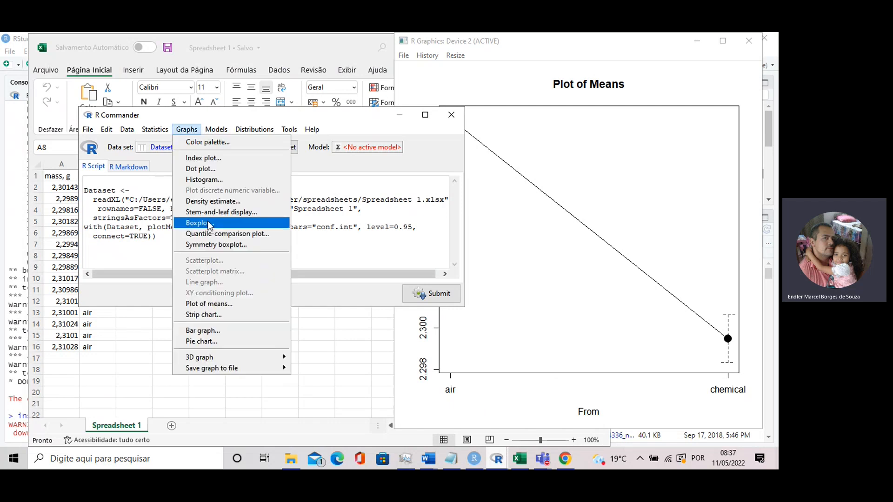
click(200, 224)
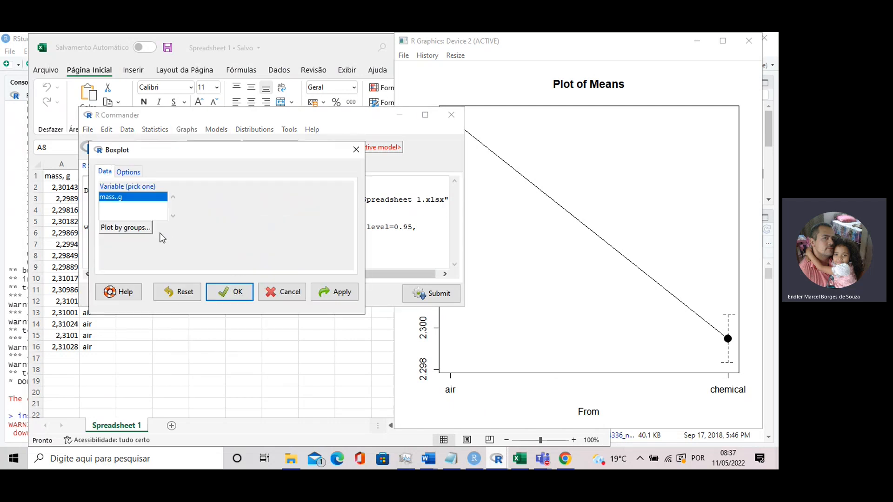
click(125, 230)
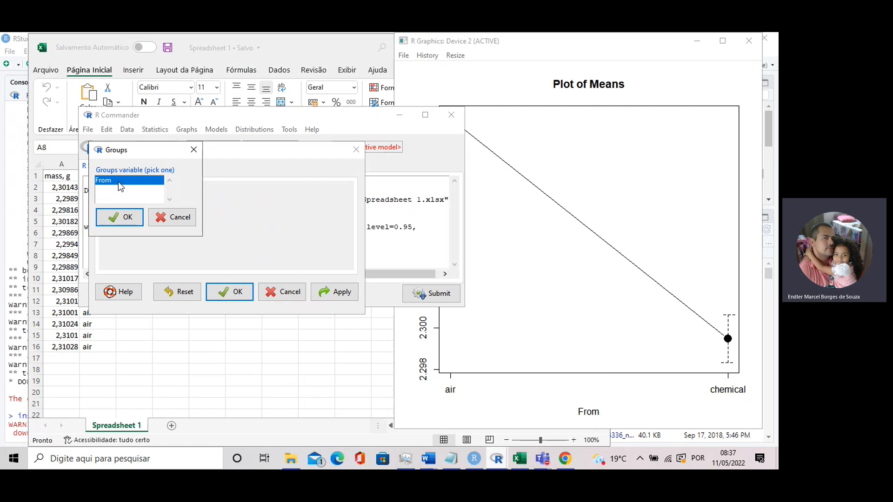
click(115, 221)
click(230, 291)
click(552, 191)
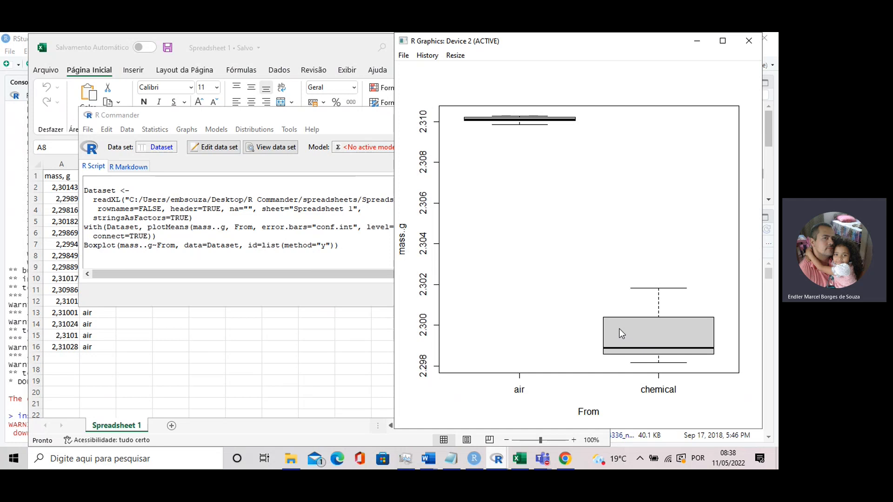
click(496, 460)
click(548, 407)
- Run the Shapiro-Wilk normality test on mass..g by the groups in From, and maximize the R Commander window
click(496, 461)
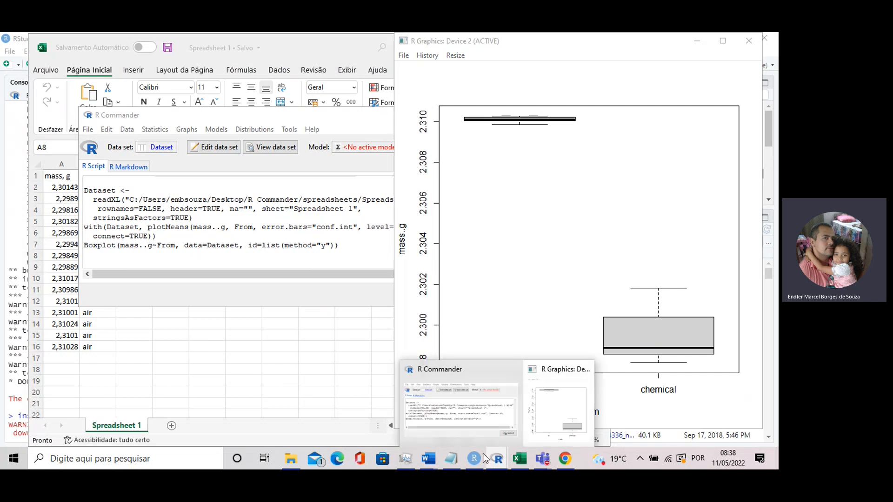
click(515, 432)
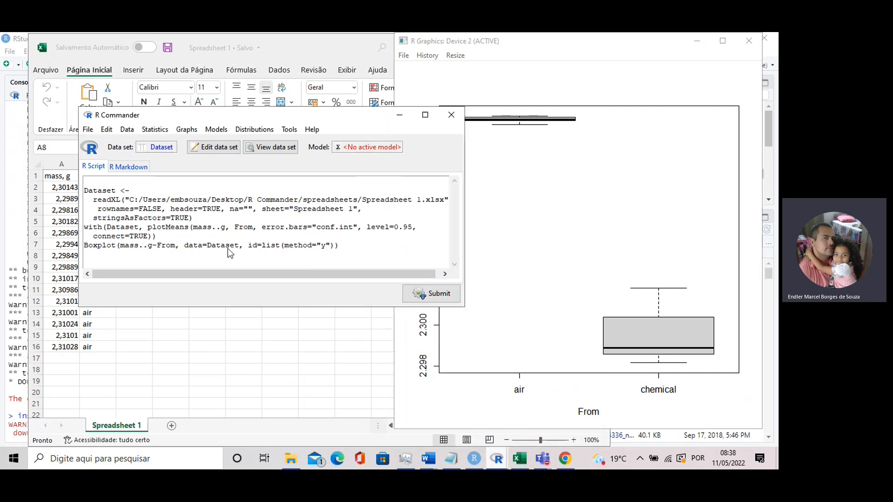
click(153, 131)
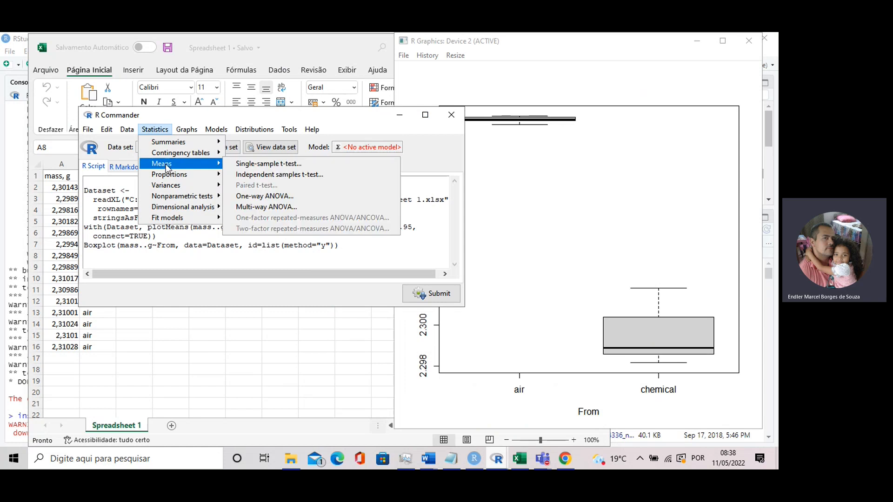
mouse_move(177, 181)
mouse_move(179, 166)
mouse_move(167, 142)
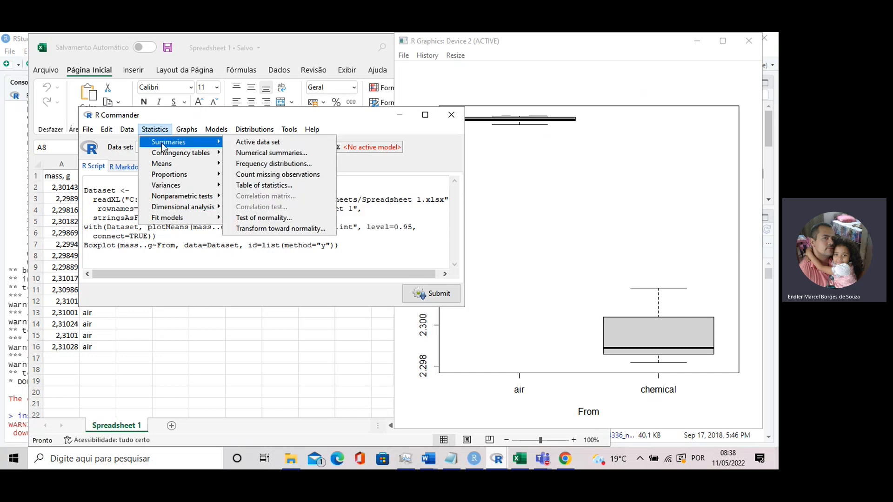
click(254, 217)
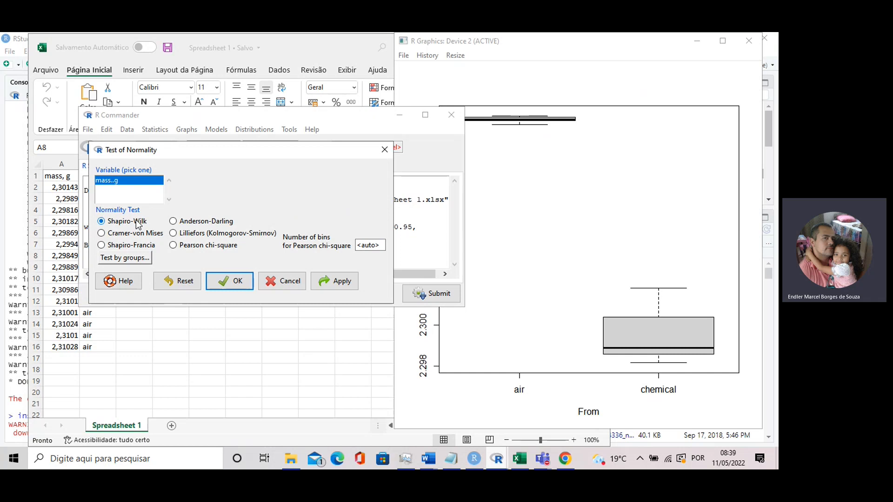
click(116, 259)
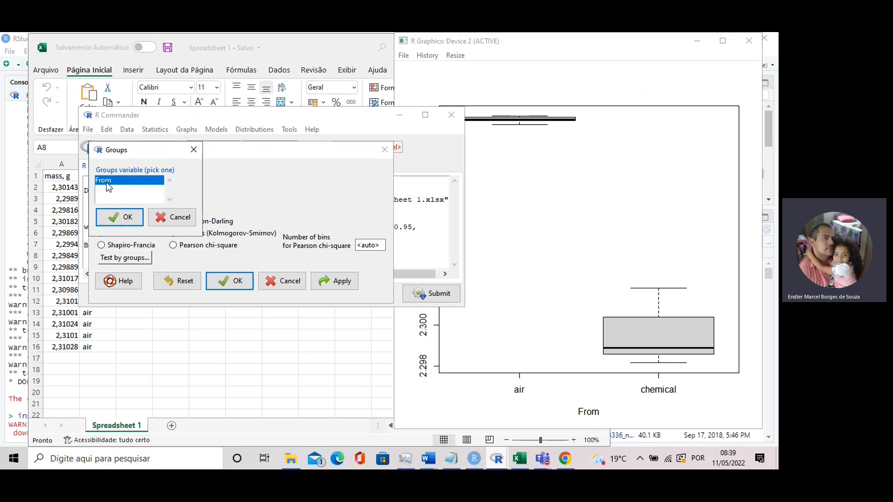
click(117, 219)
click(338, 282)
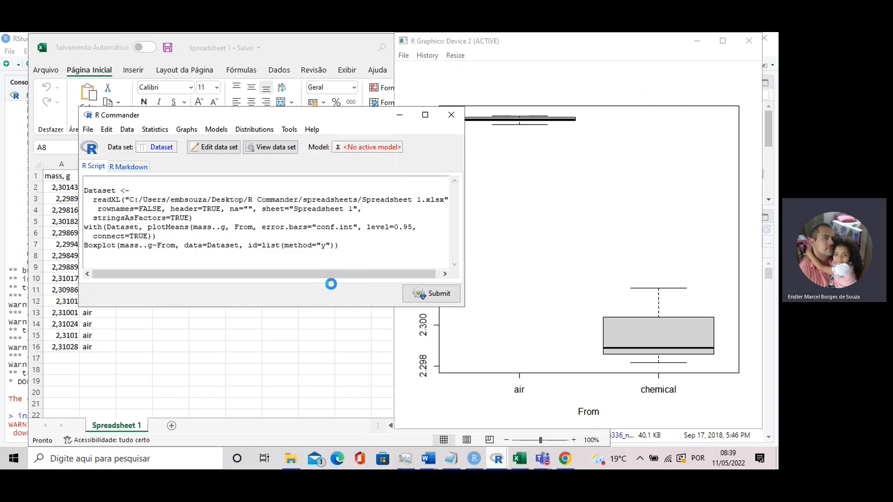
click(247, 283)
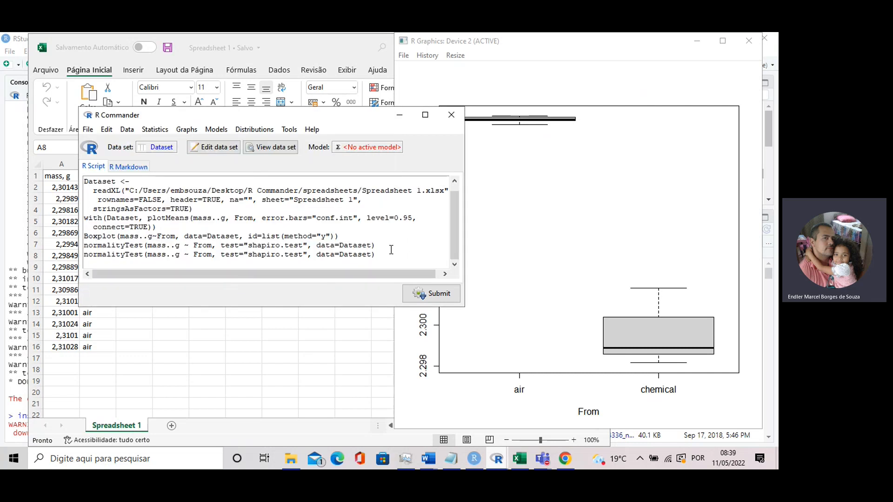
click(424, 115)
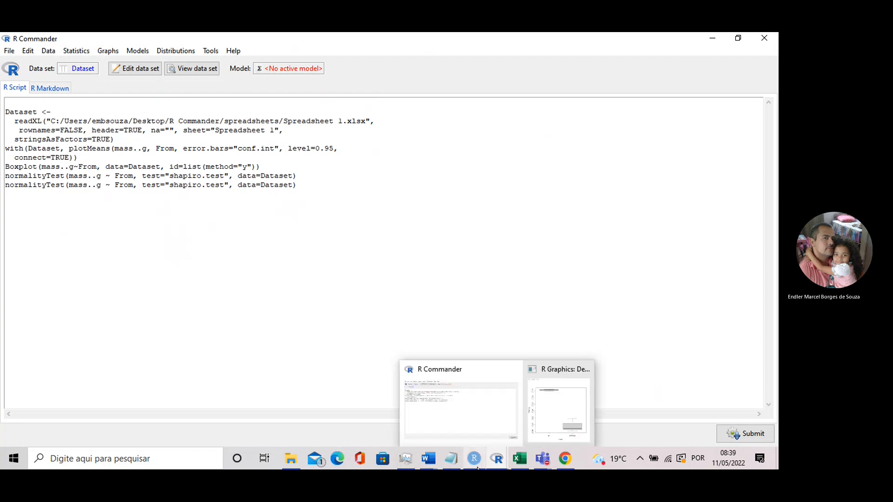
- Switch to RStudio and examine the Shapiro-Wilk output in the console, focusing on the air group's p-value
mouse_move(474, 459)
click(463, 432)
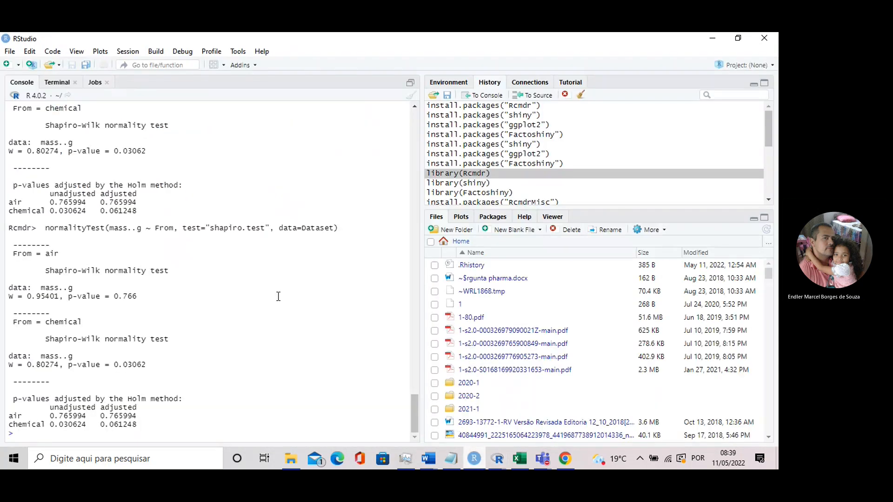
scroll(86, 260, up, 8)
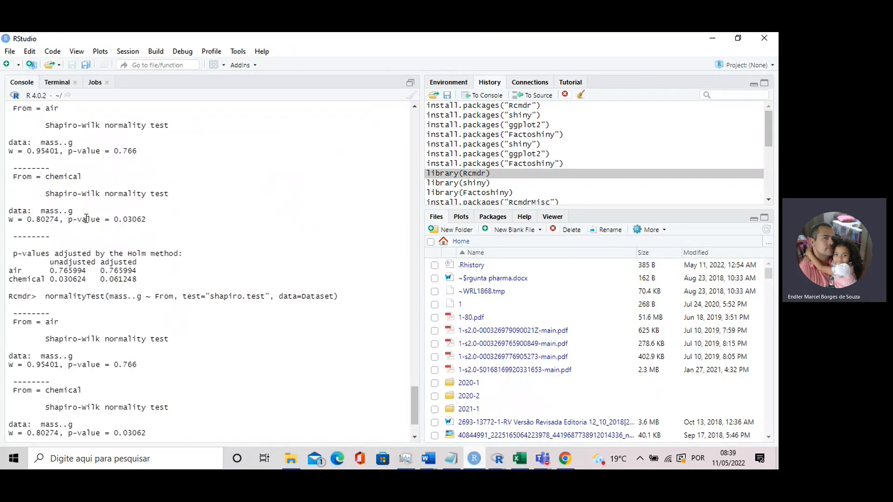
scroll(83, 219, down, 5)
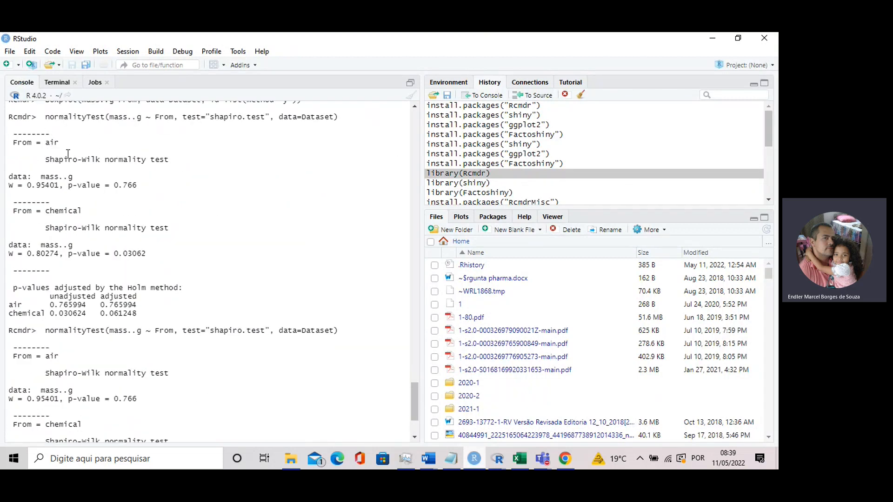
scroll(65, 186, up, 3)
scroll(47, 197, down, 2)
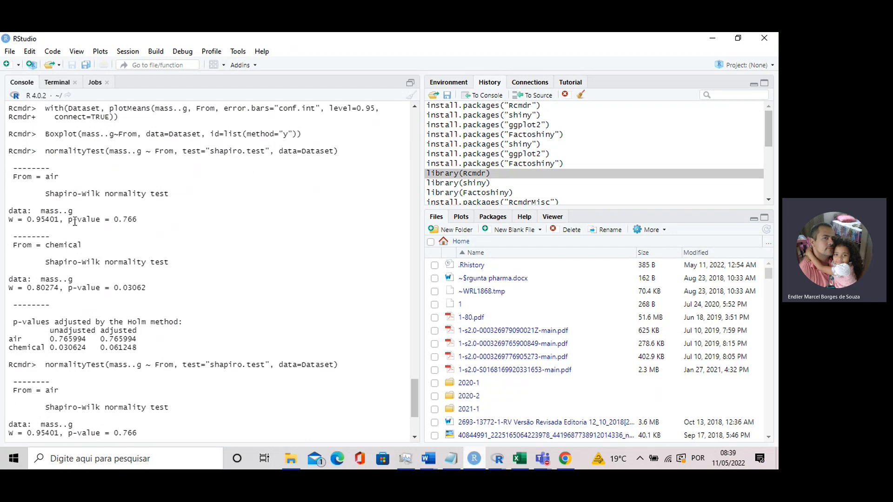
scroll(76, 221, down, 2)
drag(10, 177, 149, 187)
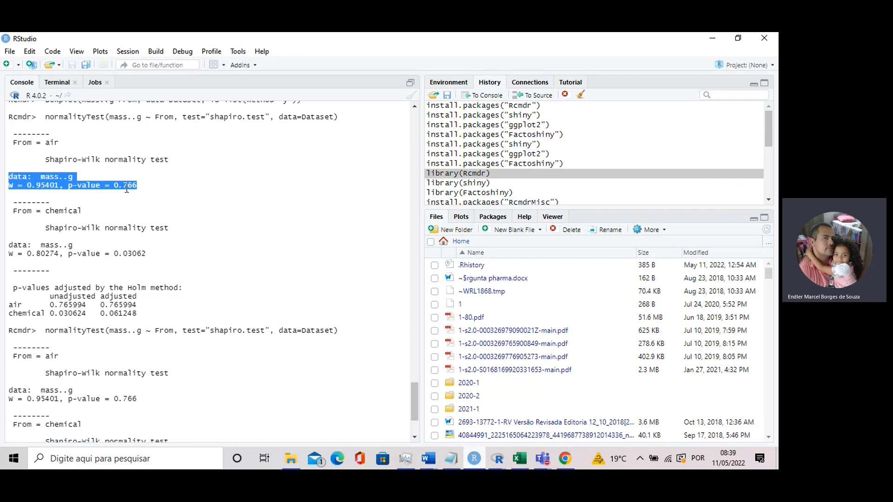
drag(114, 185, 138, 186)
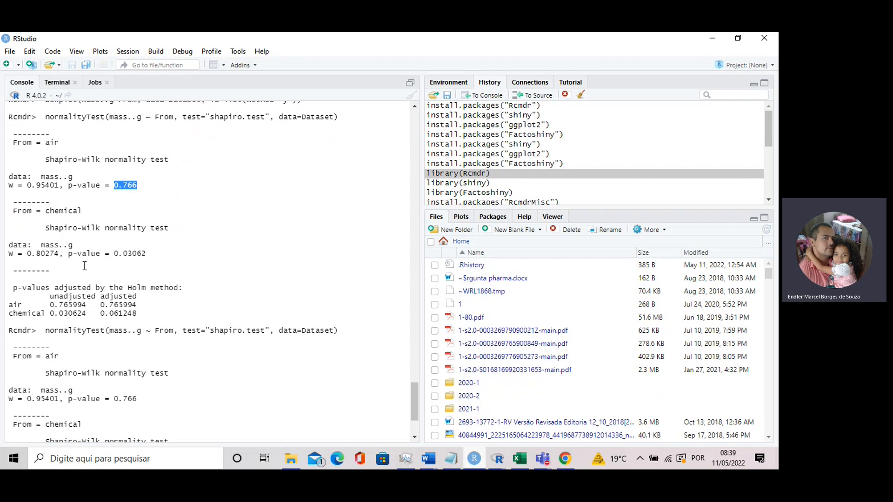
- Examine the Holm-adjusted p-values for air and chemical, and the air p-value in the last normality test output
scroll(85, 263, down, 4)
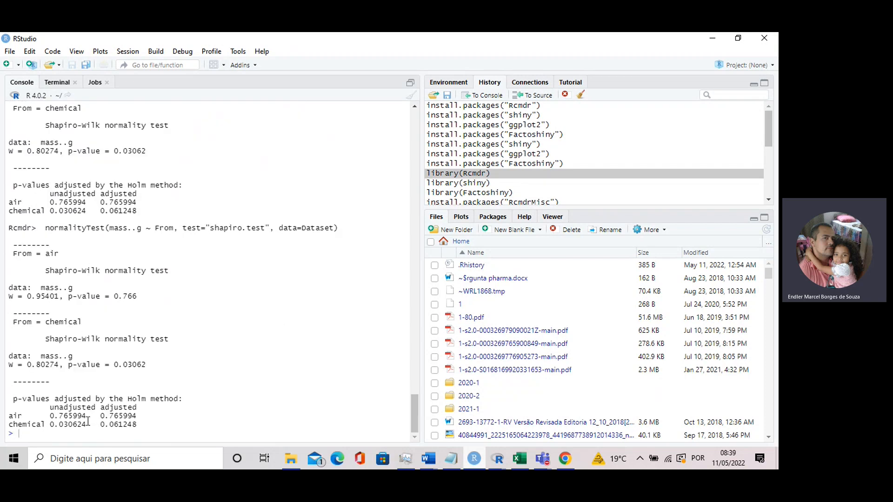
drag(14, 416, 134, 426)
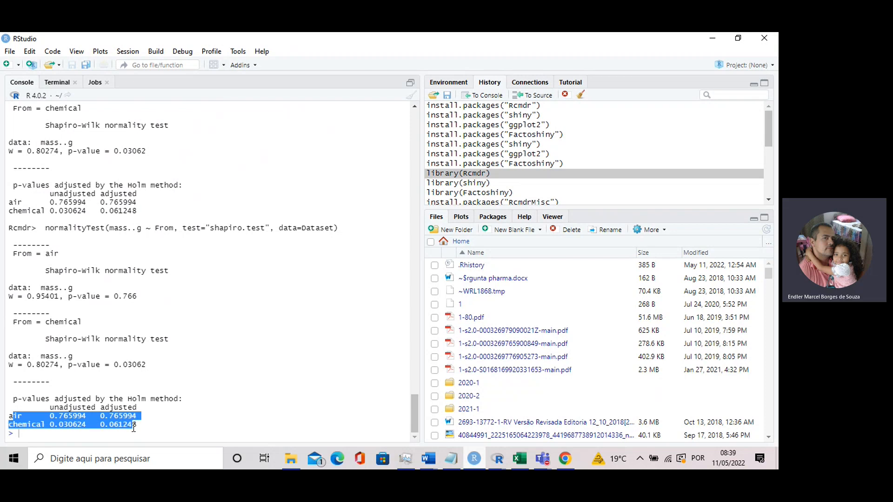
click(134, 427)
drag(10, 416, 112, 416)
drag(129, 417, 139, 419)
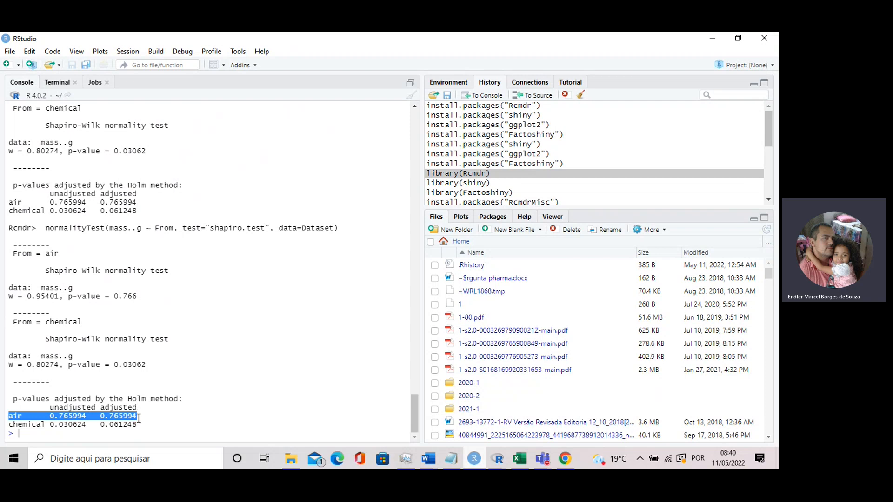
drag(139, 418, 137, 426)
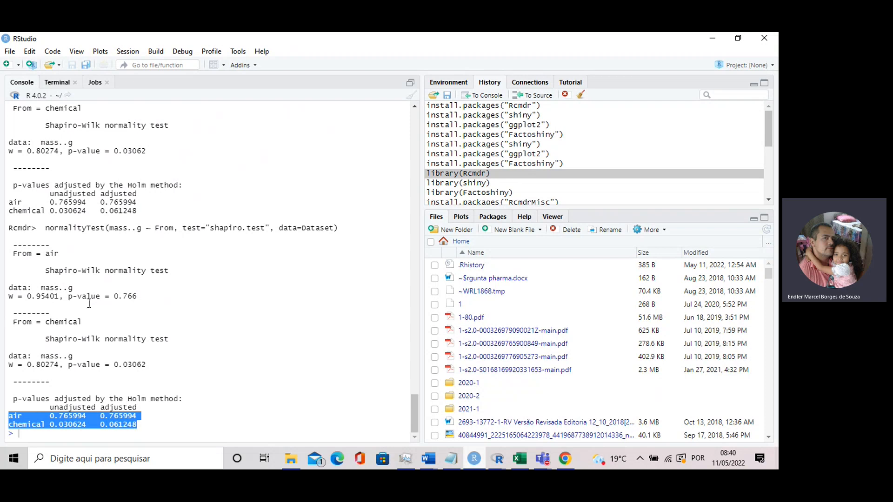
click(69, 292)
drag(69, 296, 136, 298)
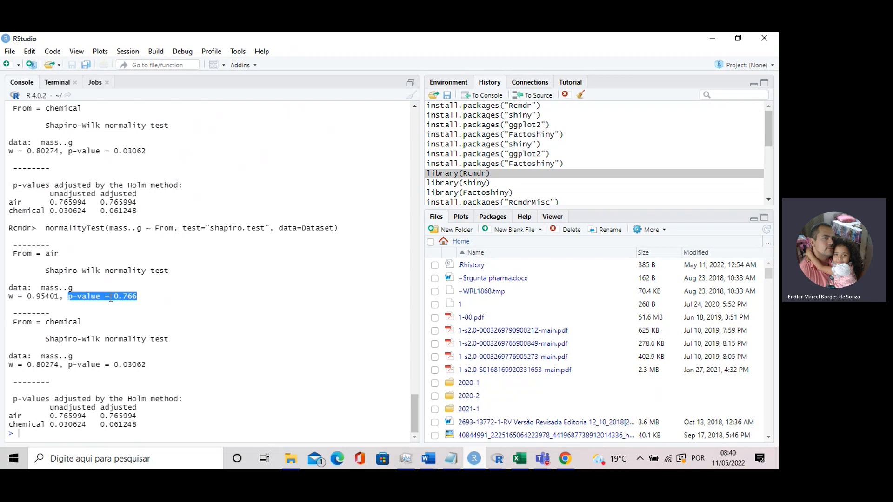
click(110, 298)
- Switch back to R Commander, create a histogram of mass..g with the axis scaled in percentages, and bring up the graph
click(100, 52)
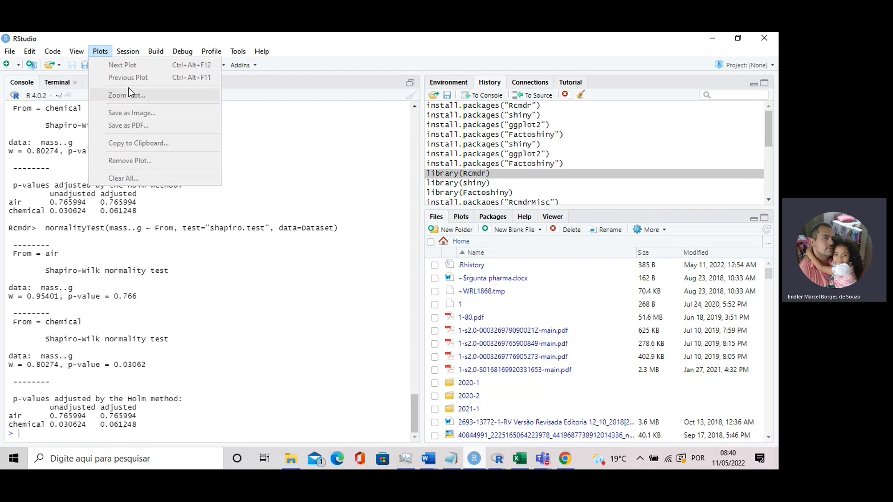
click(498, 460)
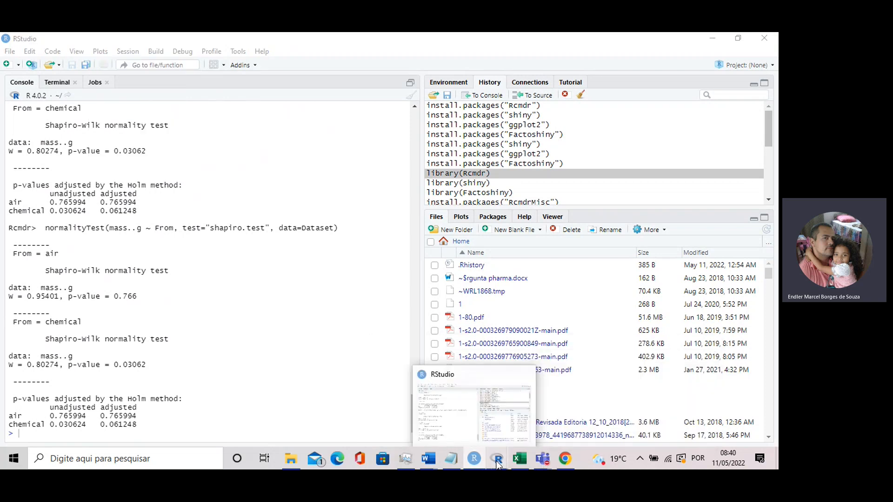
click(540, 413)
click(498, 460)
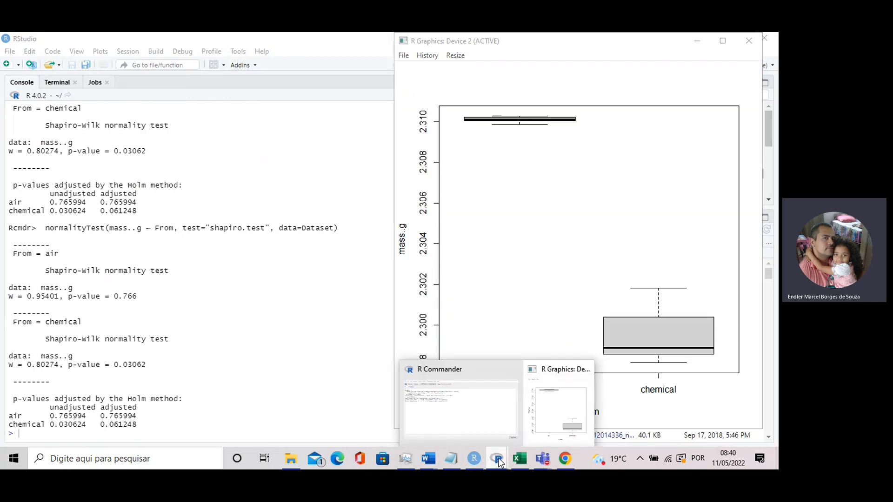
click(437, 395)
click(109, 51)
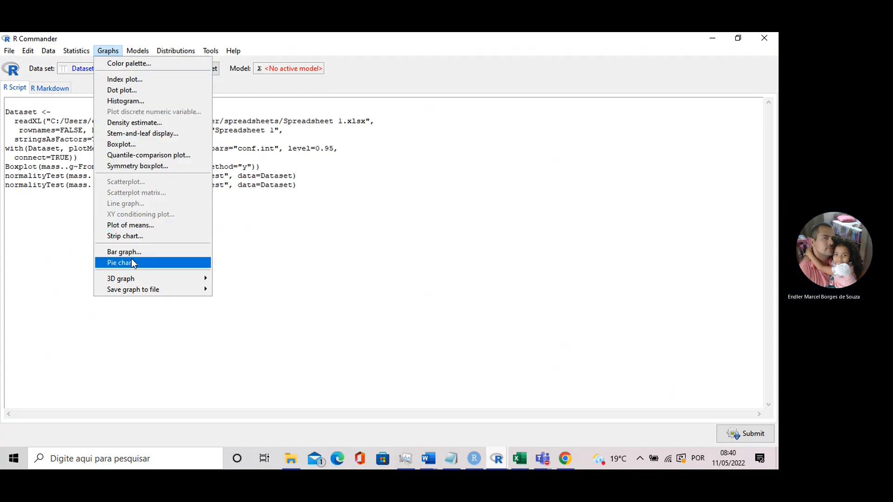
click(132, 104)
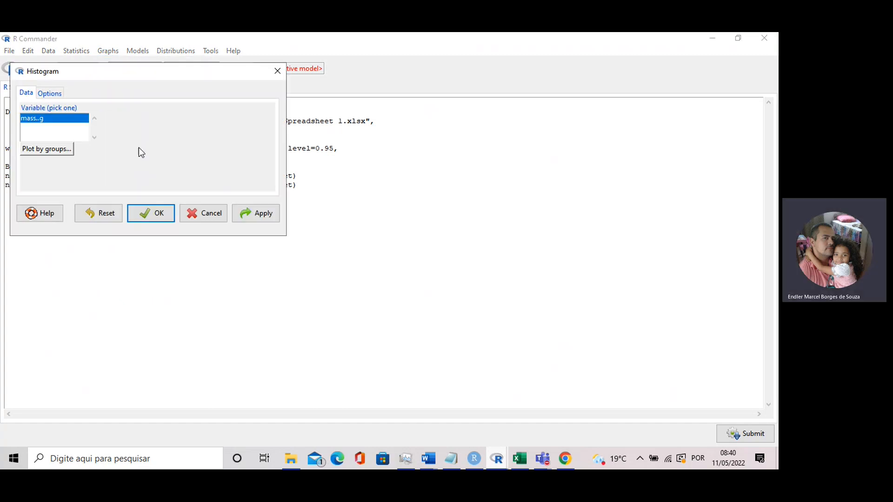
click(51, 94)
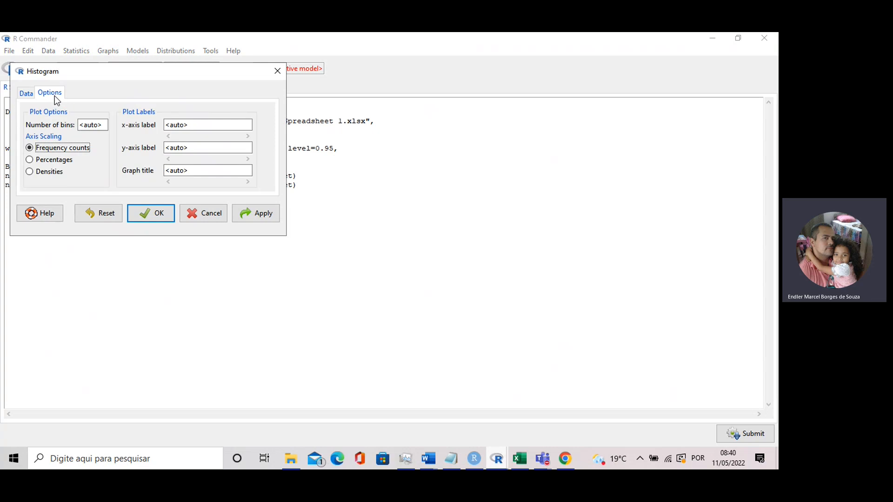
click(30, 161)
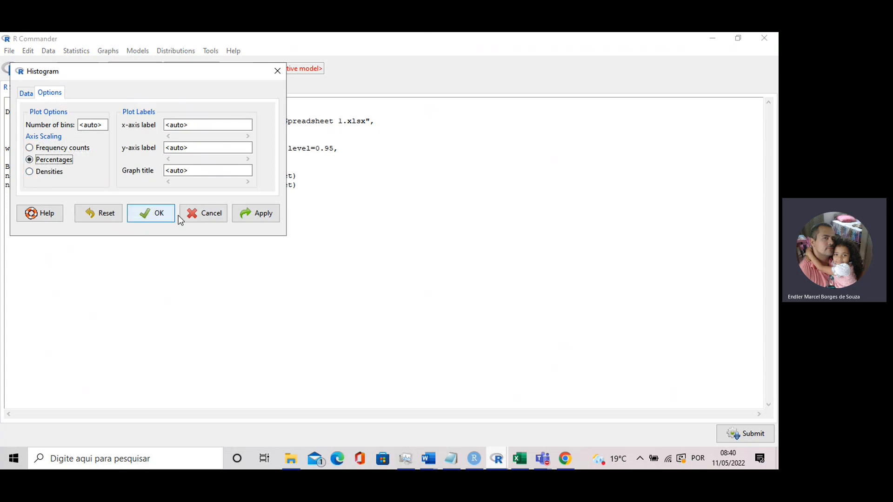
click(151, 215)
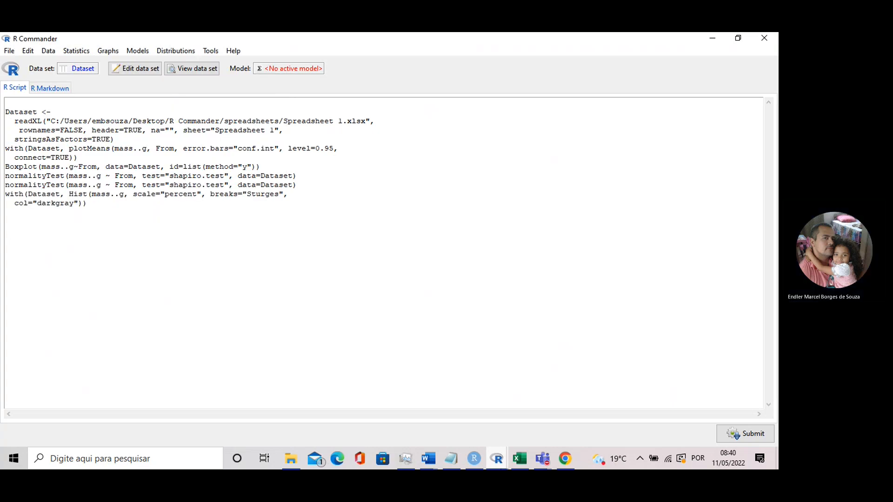
mouse_move(498, 455)
click(553, 418)
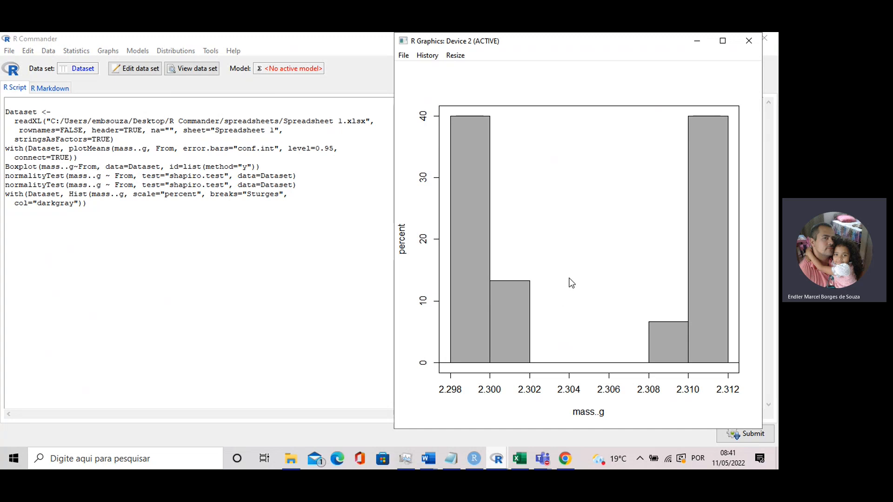
- Create a percent-scaled histogram of mass..g plotted by the groups in From, and bring up the graph window
click(497, 459)
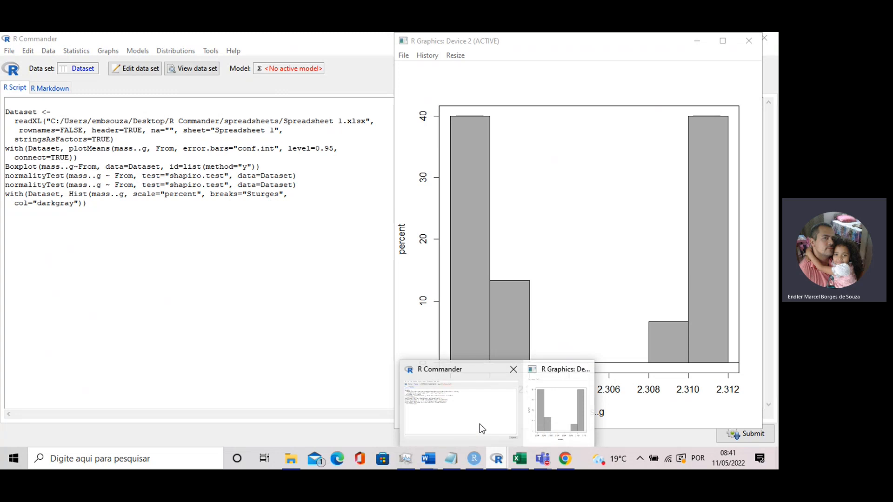
click(461, 410)
click(107, 51)
click(123, 102)
click(70, 148)
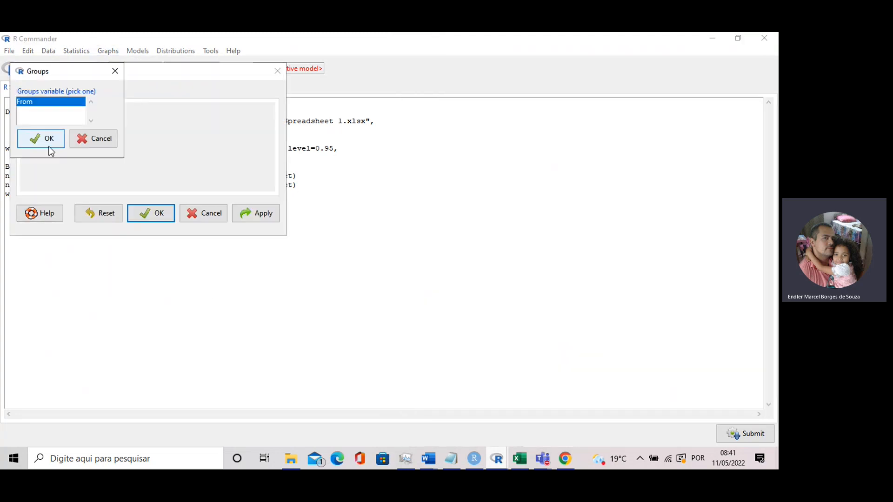
click(43, 142)
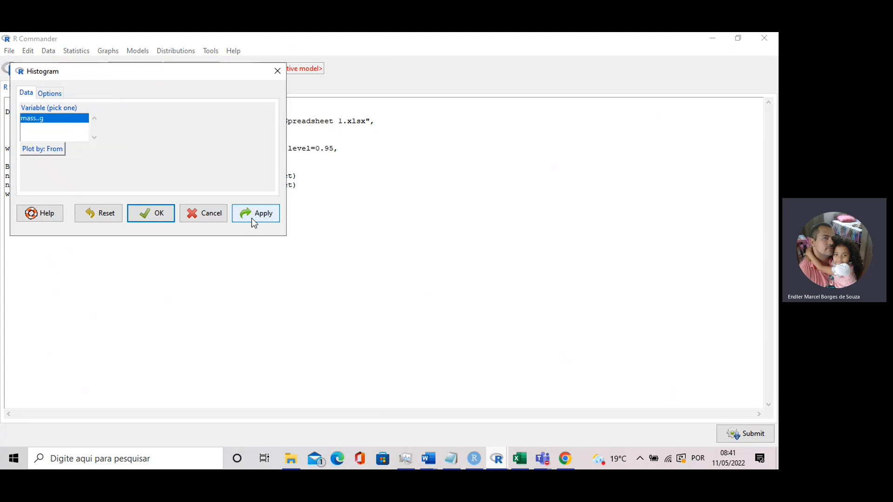
click(152, 214)
mouse_move(496, 463)
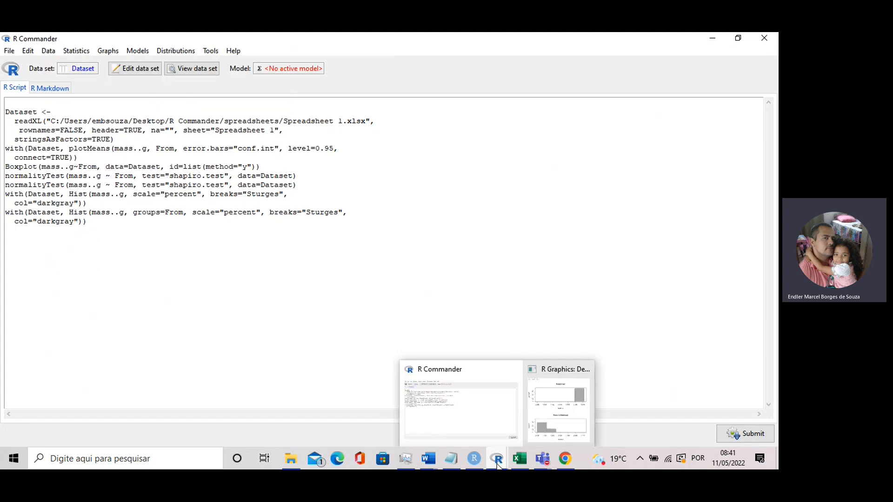
click(543, 412)
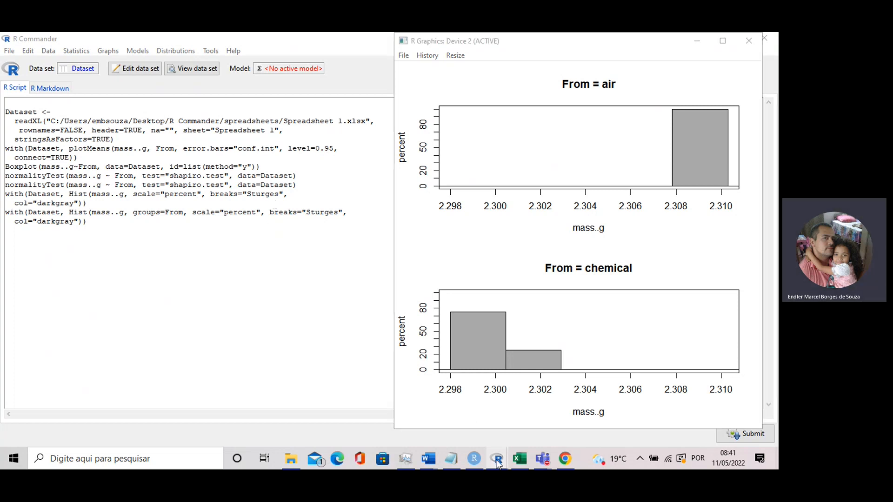
- Return to R Commander and run a two-sided two-variances F-test on mass..g by From at the .95 confidence level
mouse_move(493, 452)
click(464, 423)
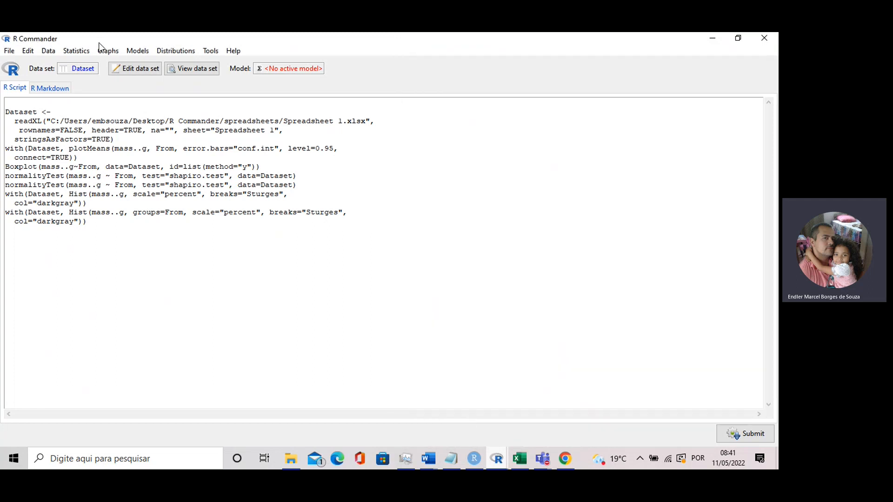
click(76, 51)
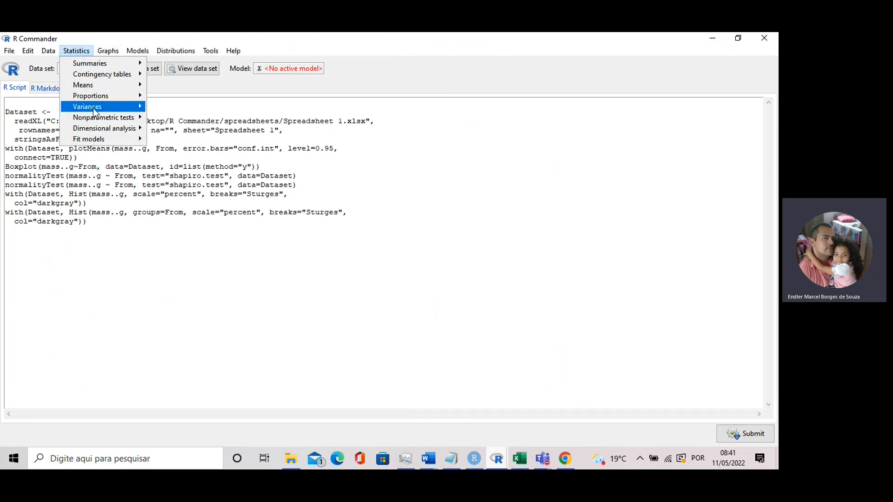
mouse_move(122, 109)
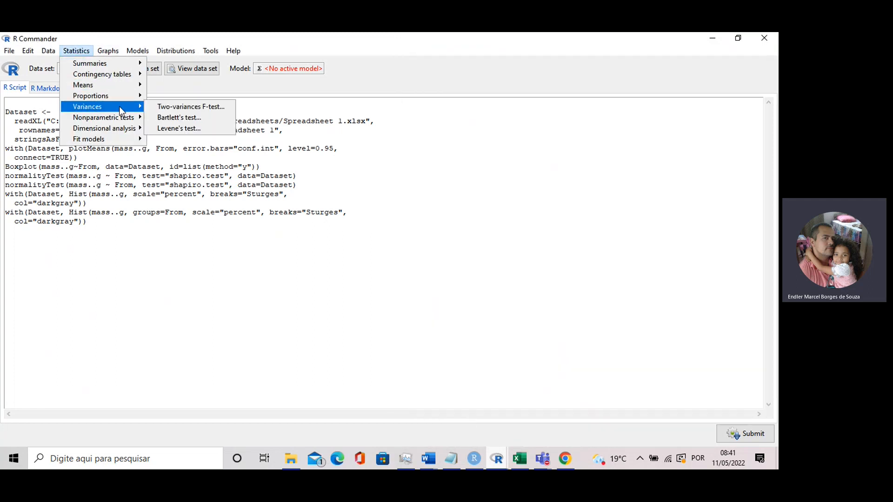
click(184, 109)
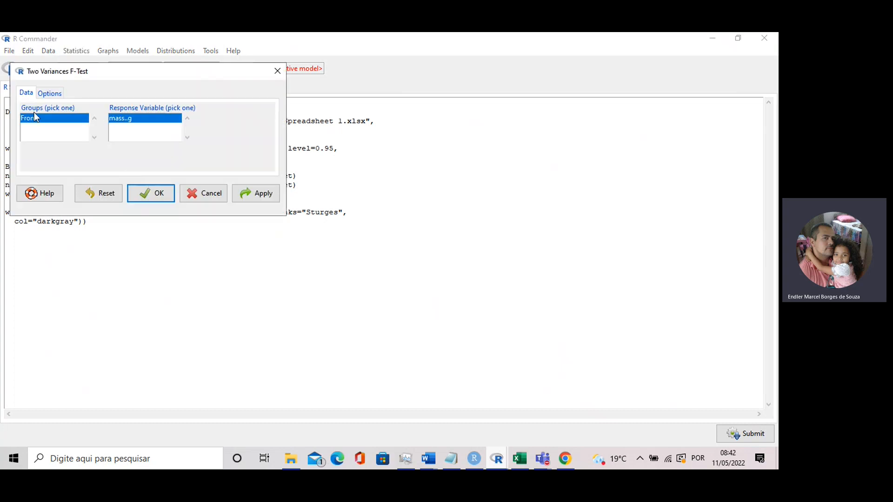
click(48, 94)
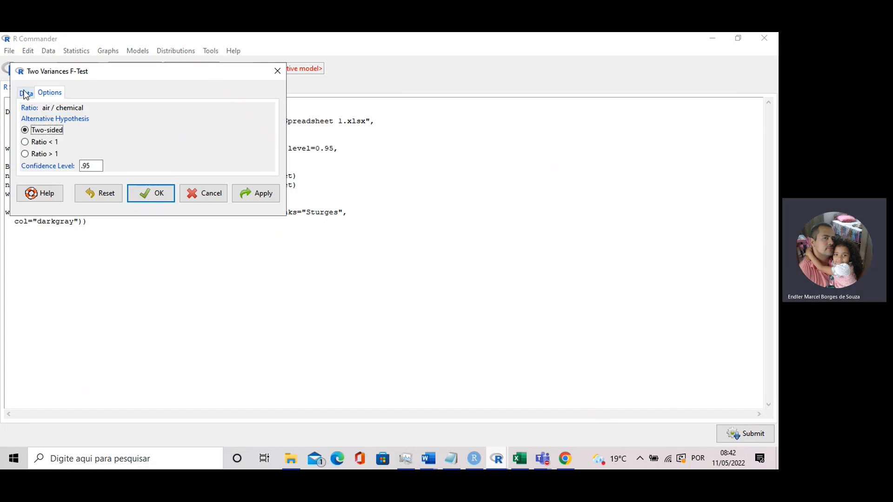
click(26, 94)
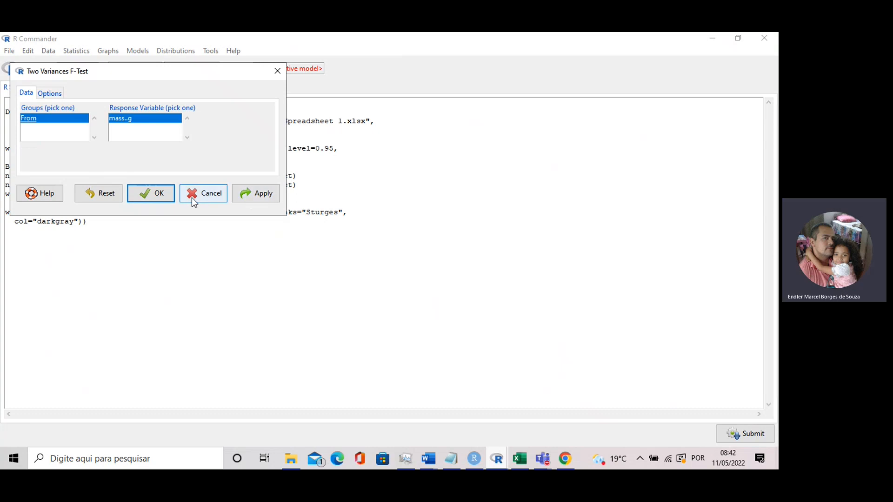
click(151, 193)
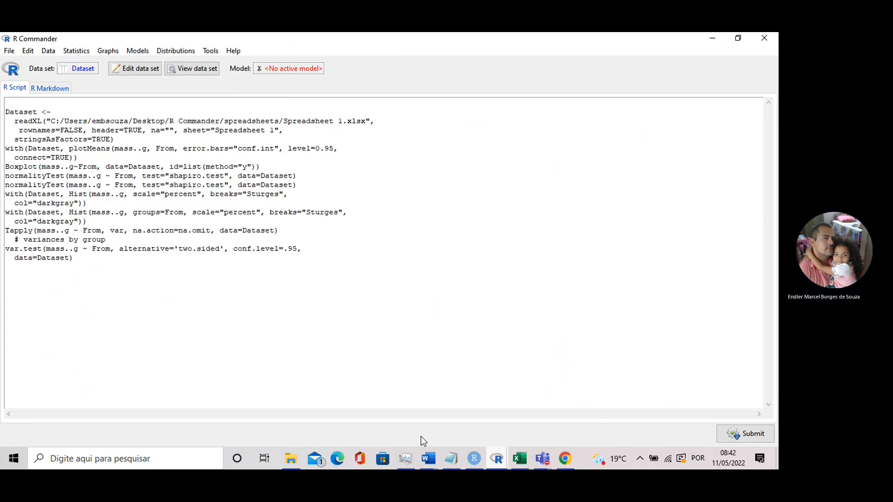
- Switch to RStudio and examine the F test output in the console, focusing on its p-value
click(474, 465)
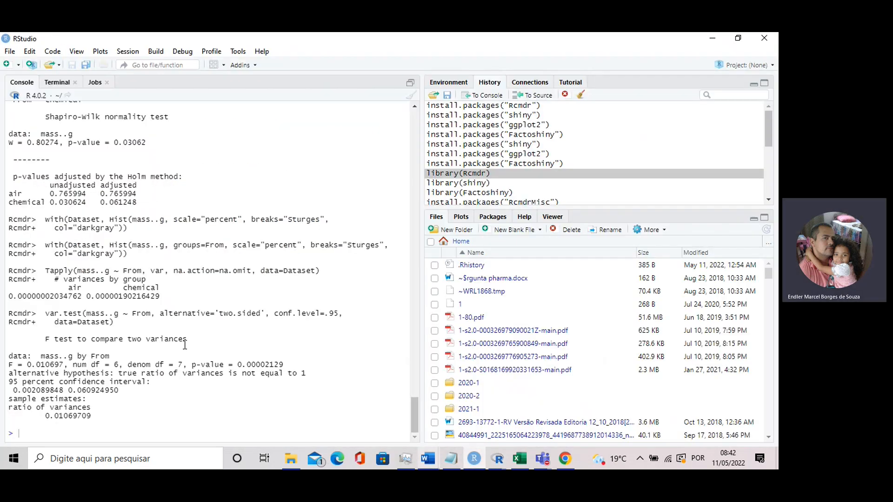
scroll(188, 356, up, 3)
scroll(177, 326, down, 3)
drag(46, 344, 189, 343)
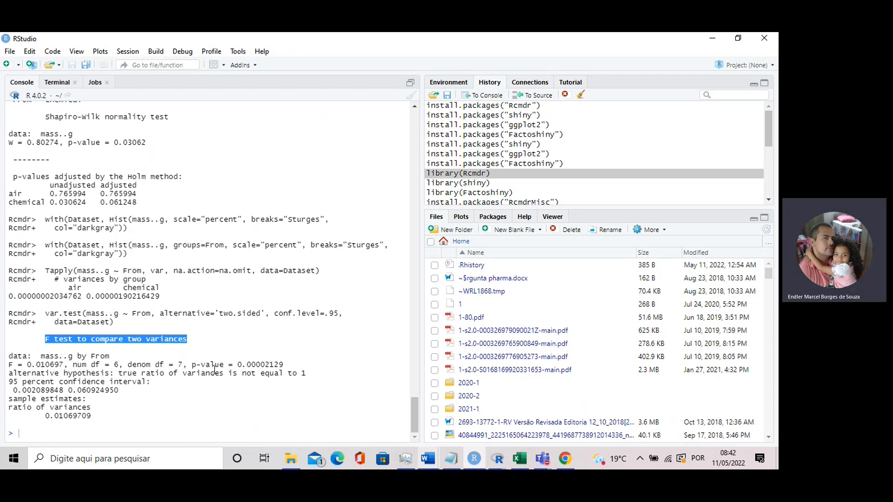
drag(189, 365, 285, 366)
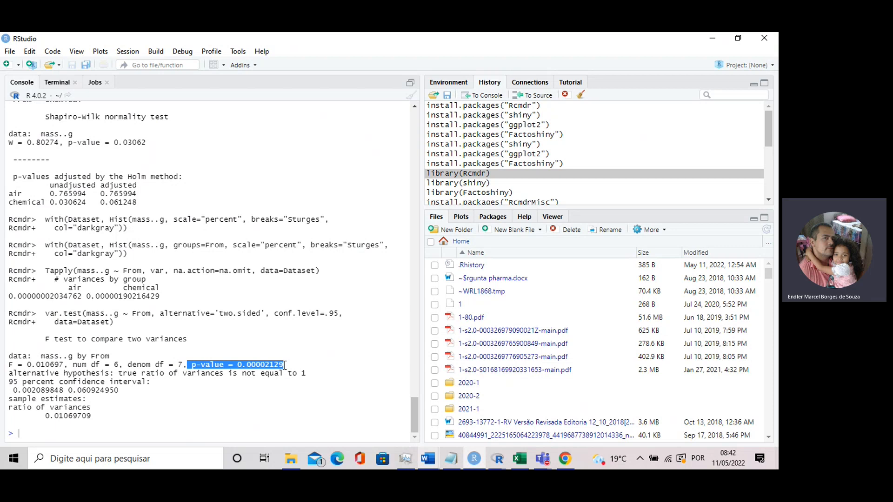
click(248, 365)
drag(239, 365, 258, 366)
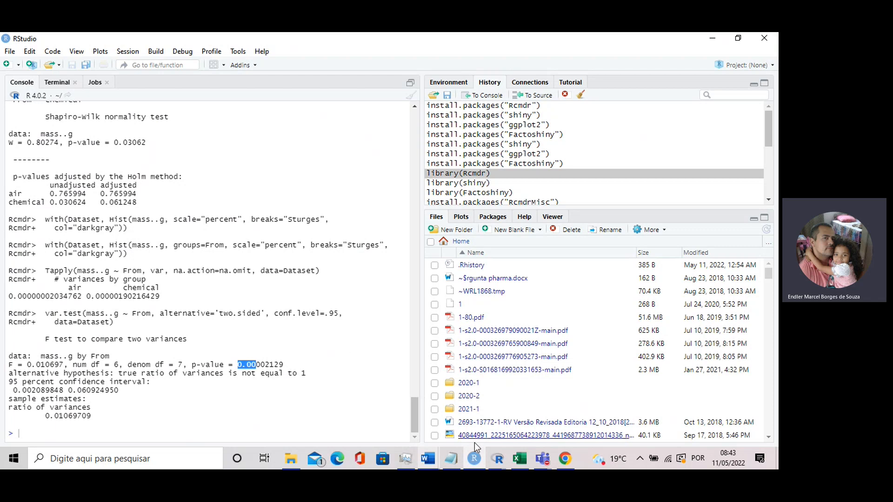
- Back in R Commander, run a two-sided independent samples t-test on mass..g by From at .95 confidence, without assuming equal variances
click(497, 462)
click(435, 400)
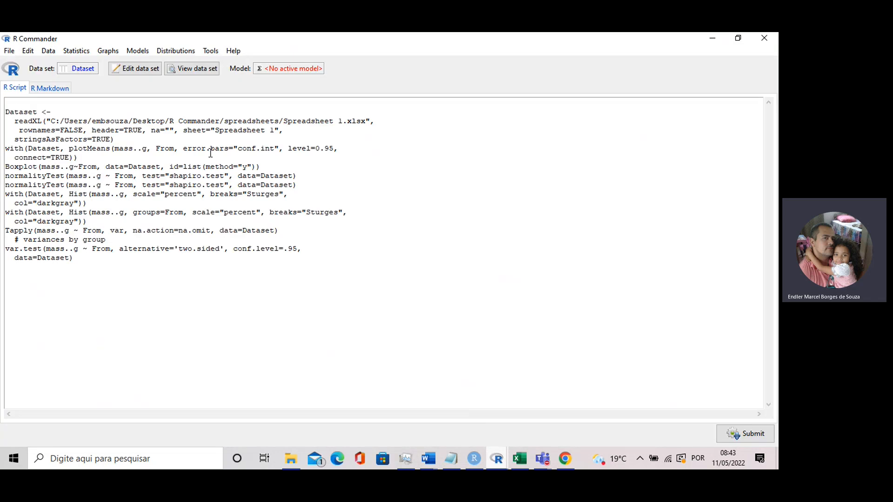
click(76, 53)
mouse_move(91, 86)
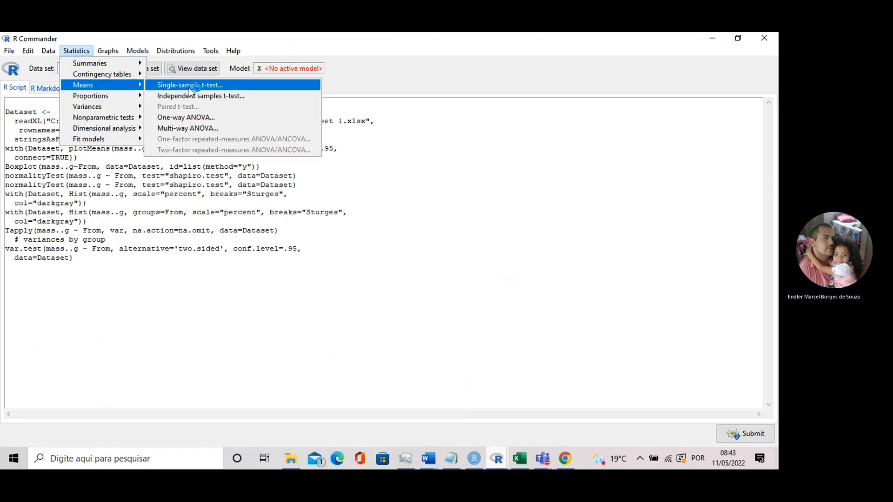
click(222, 95)
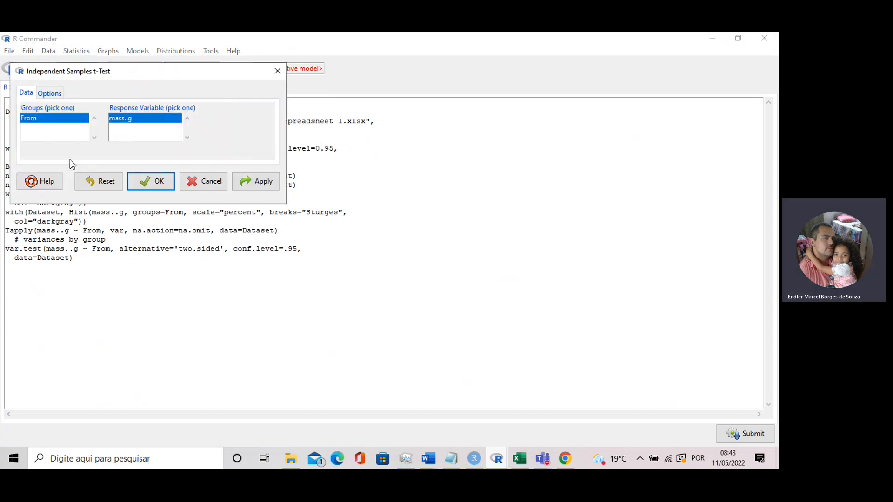
click(55, 95)
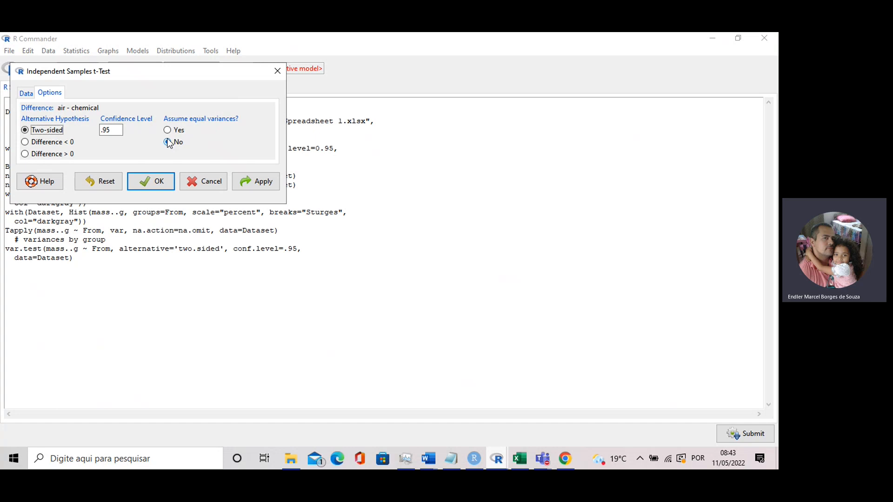
click(145, 186)
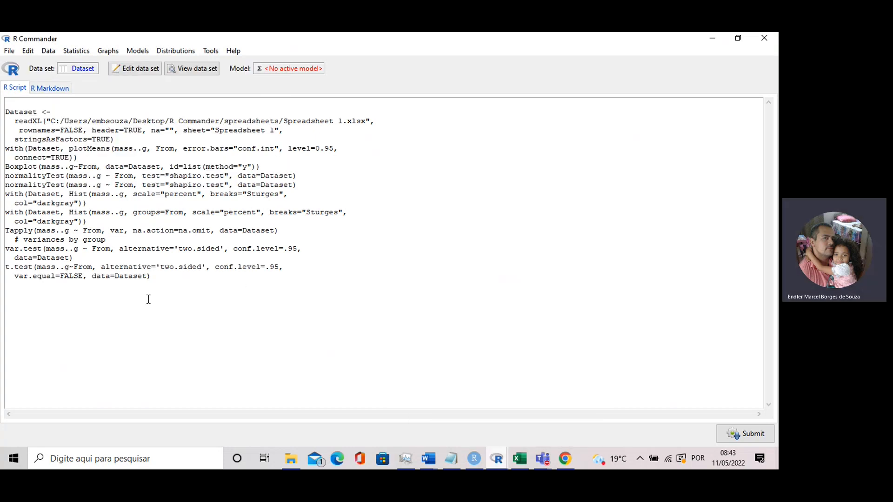
- Switch to RStudio and examine the Welch two-sample t-test output in the console, focusing on its p-value
click(473, 459)
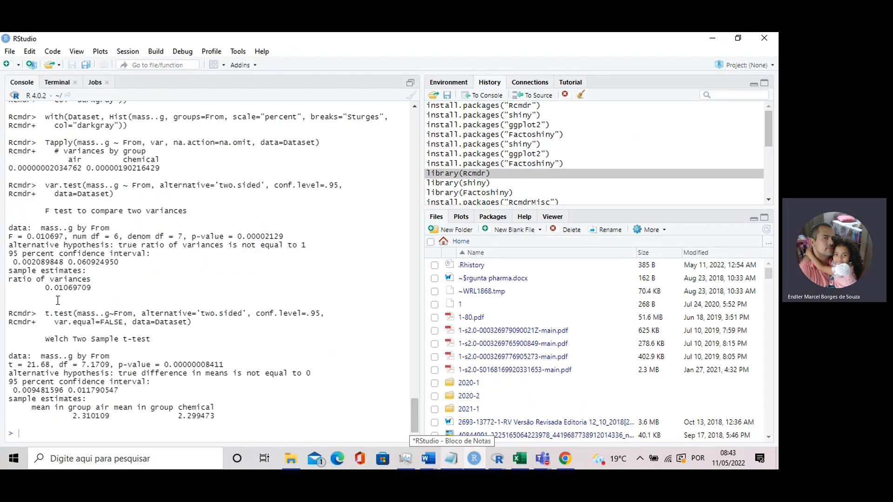
drag(45, 338, 150, 343)
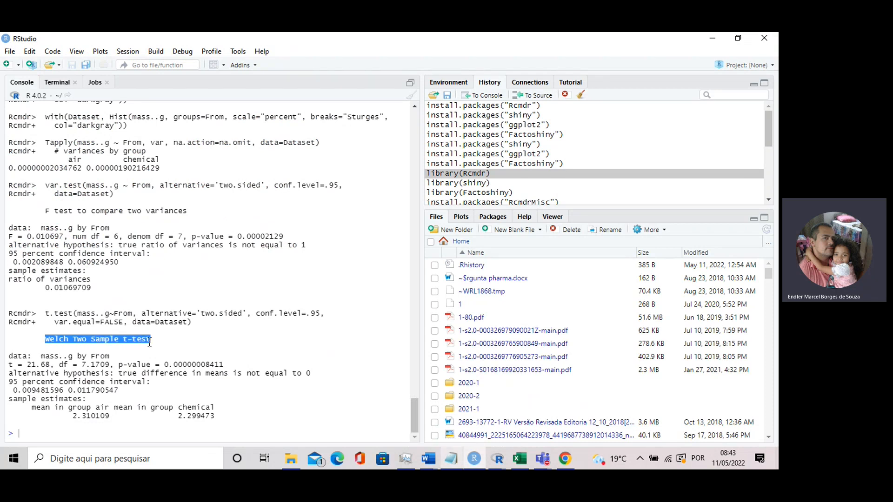
click(148, 343)
drag(45, 339, 161, 340)
drag(164, 365, 181, 364)
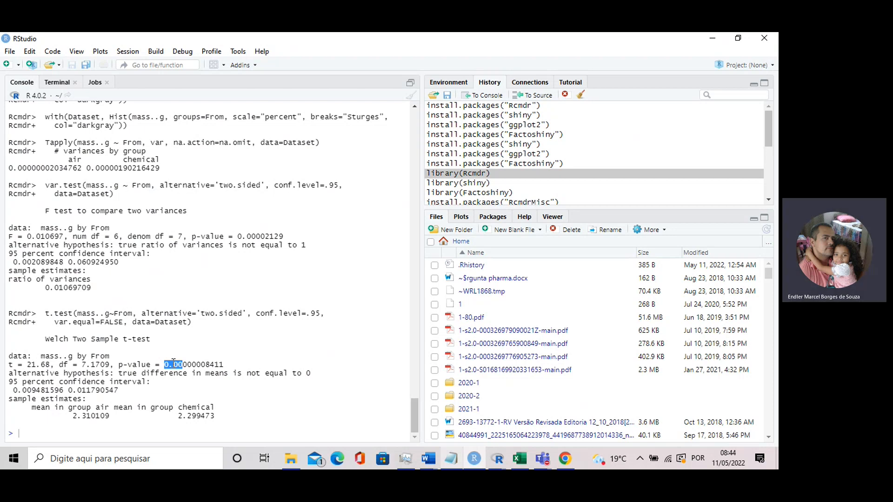
click(160, 378)
drag(116, 365, 224, 364)
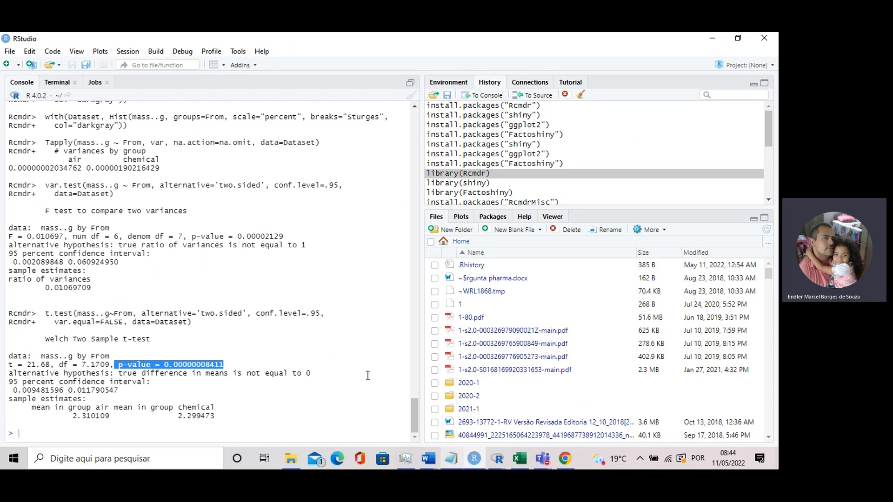
- Switch to the R Commander meeting in Microsoft Teams and stop its recording and transcription
click(542, 460)
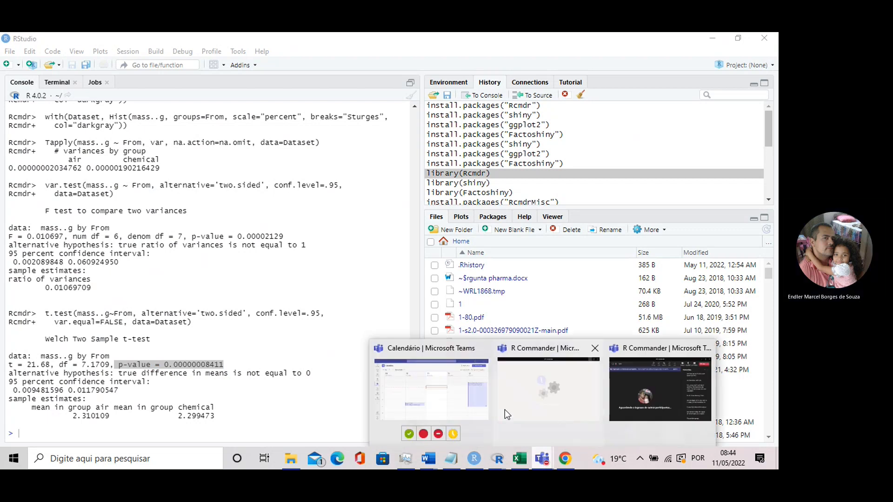
click(633, 398)
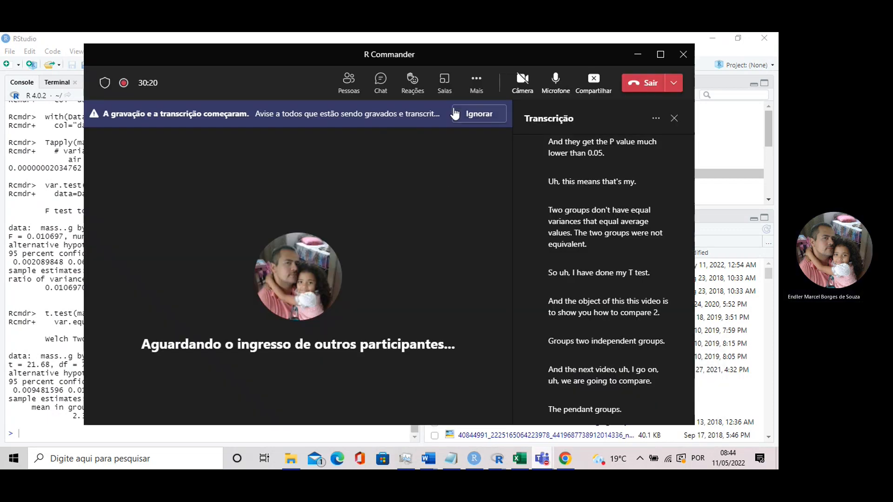
click(474, 83)
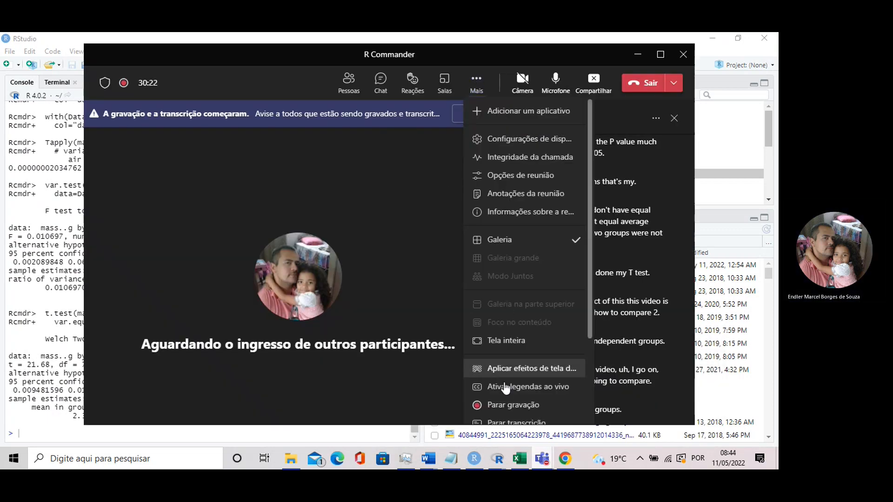
click(502, 405)
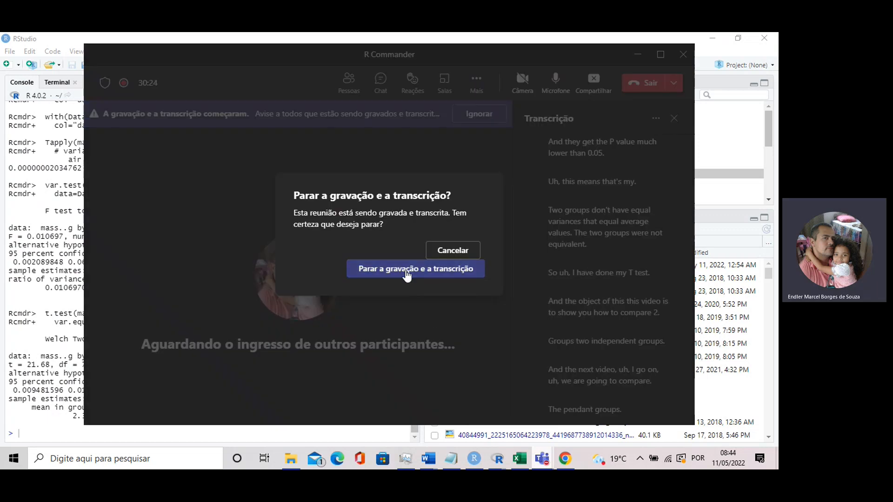